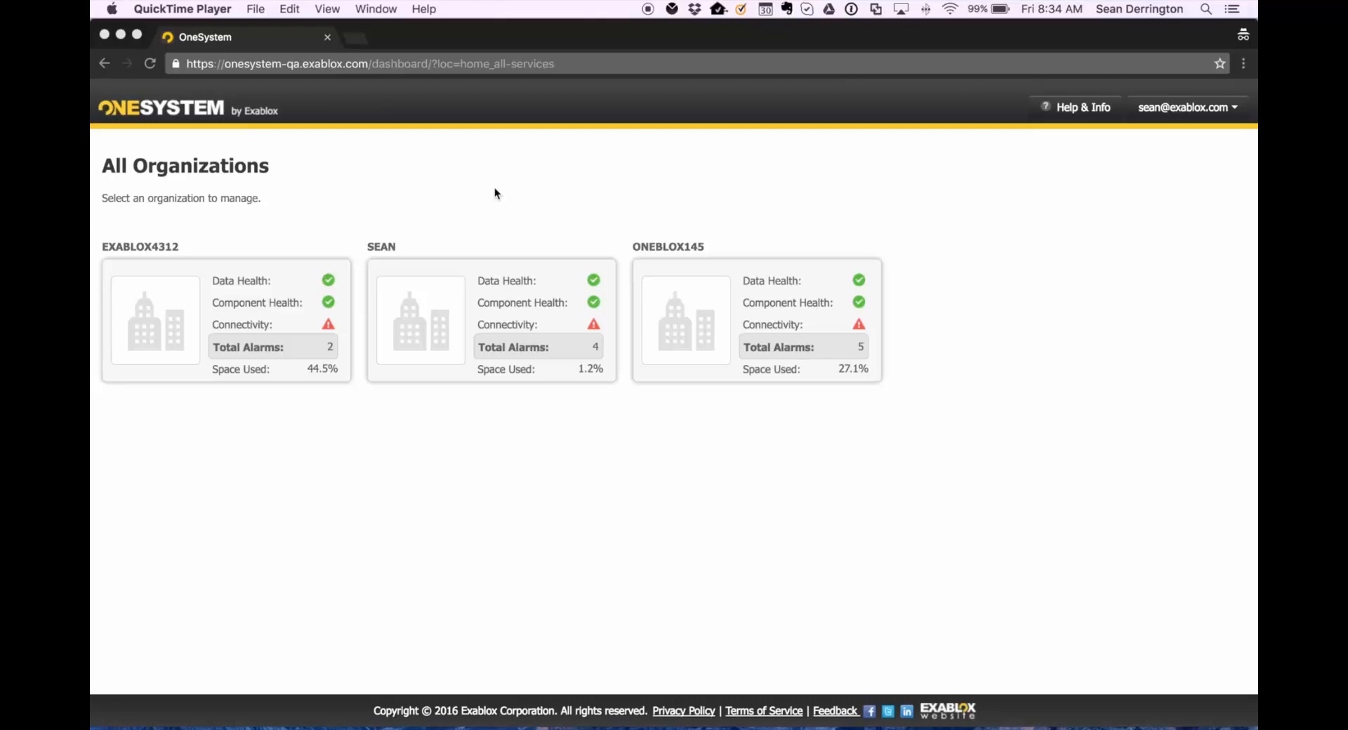
Open the SEAN organization and, from its overview of rings, open the Paris ring.
{"action": "left_click", "coordinate": [424, 335]}
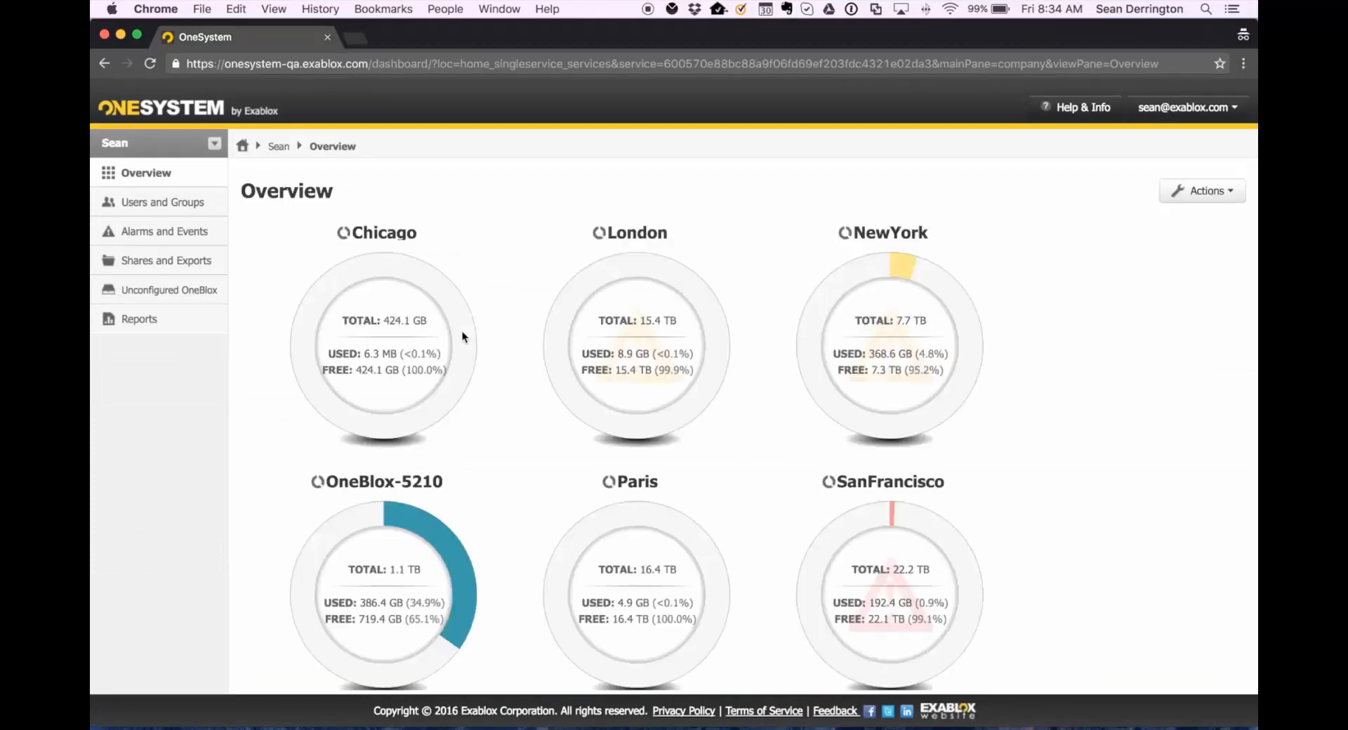
{"action": "scroll", "coordinate": [729, 427], "scroll_direction": "down", "scroll_amount": 5}
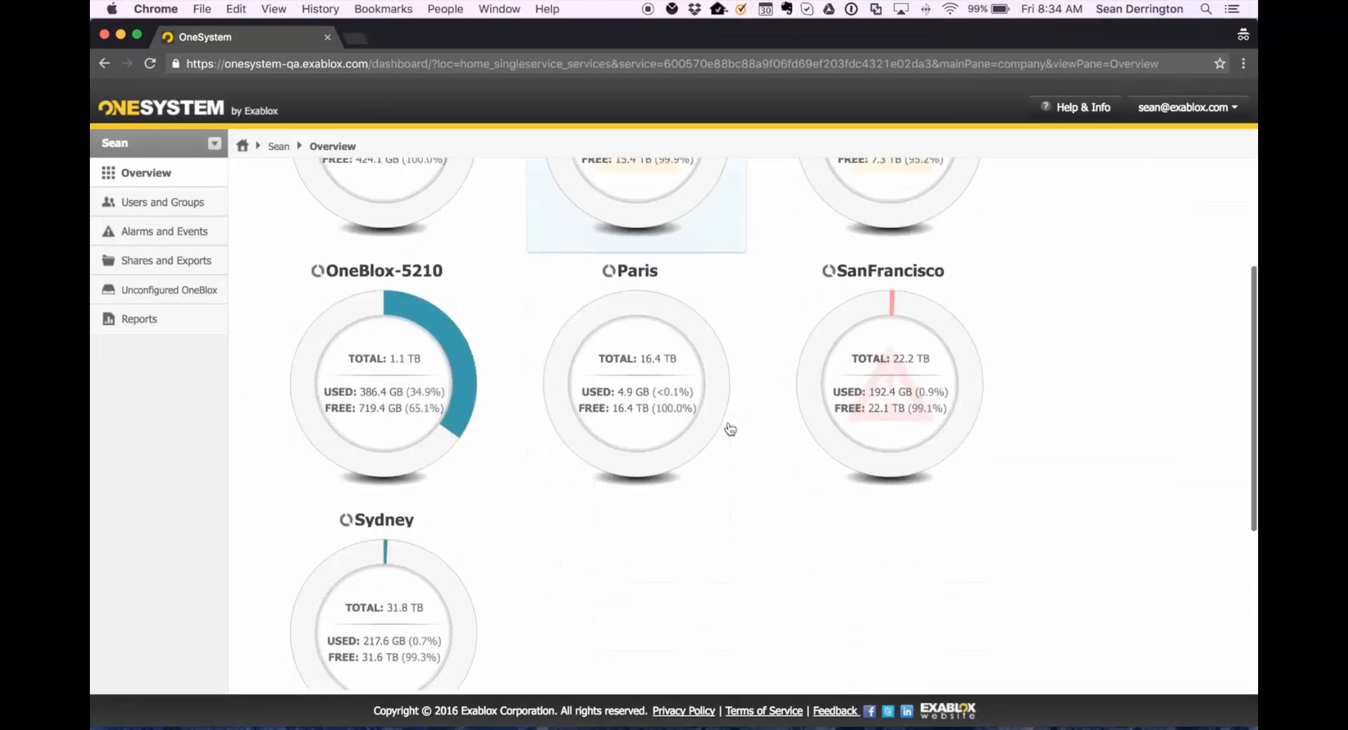
{"action": "scroll", "coordinate": [730, 429], "scroll_direction": "up", "scroll_amount": 4}
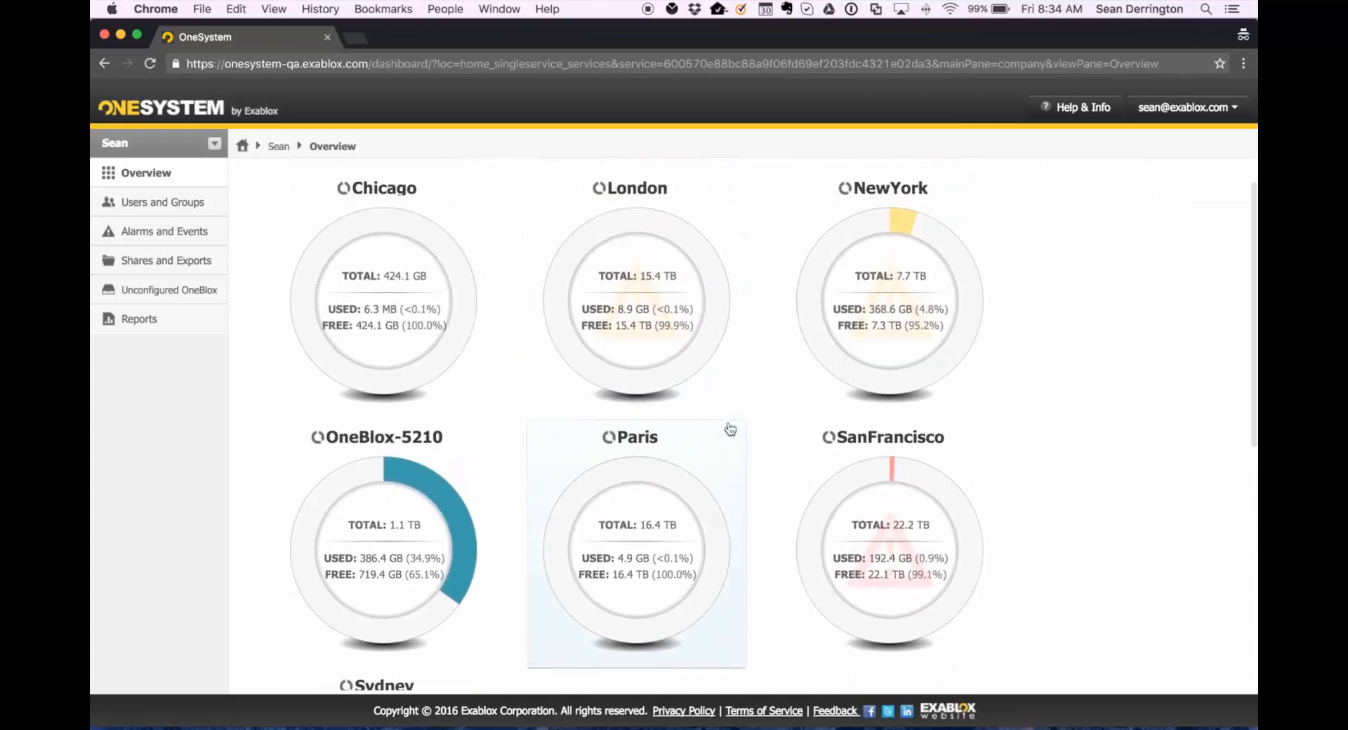
{"action": "left_click", "coordinate": [658, 584]}
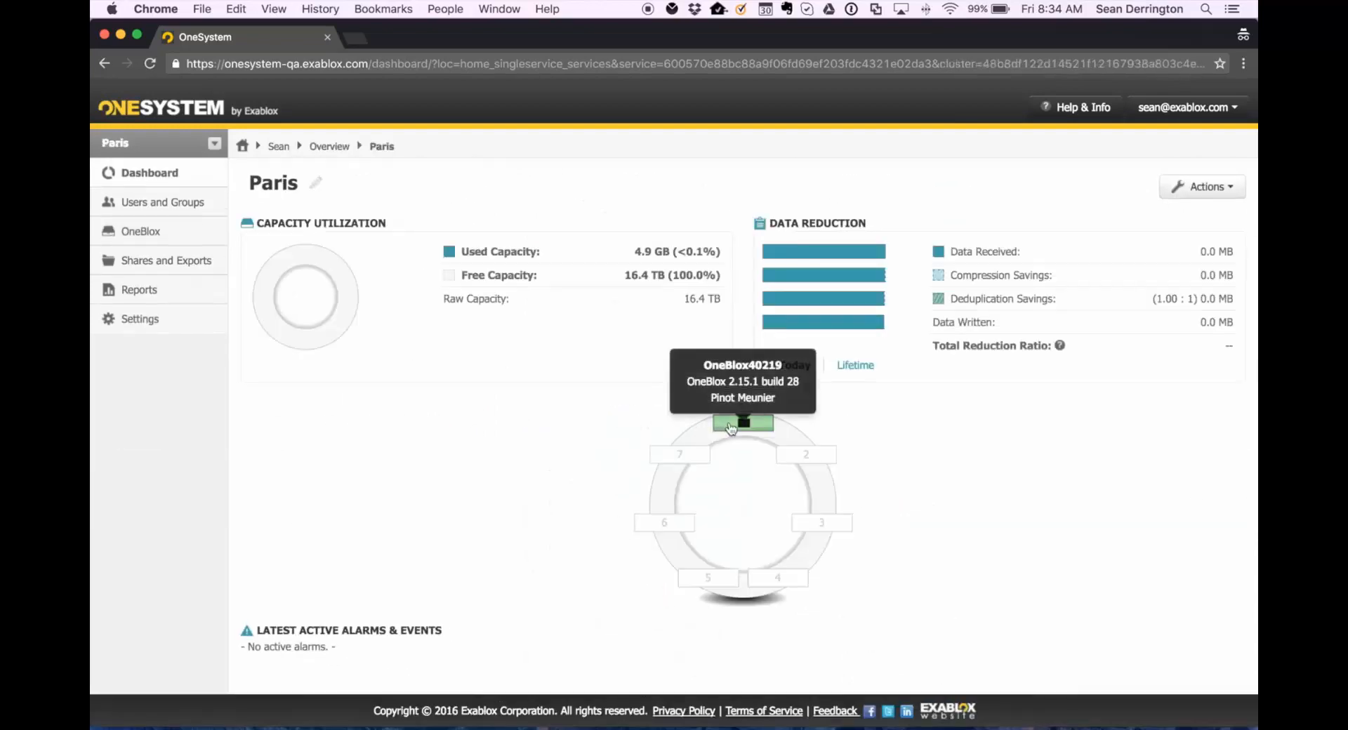
Open the Paris ring's OneBlox node page and follow its management IP address to the node's web console.
{"action": "left_click", "coordinate": [730, 424]}
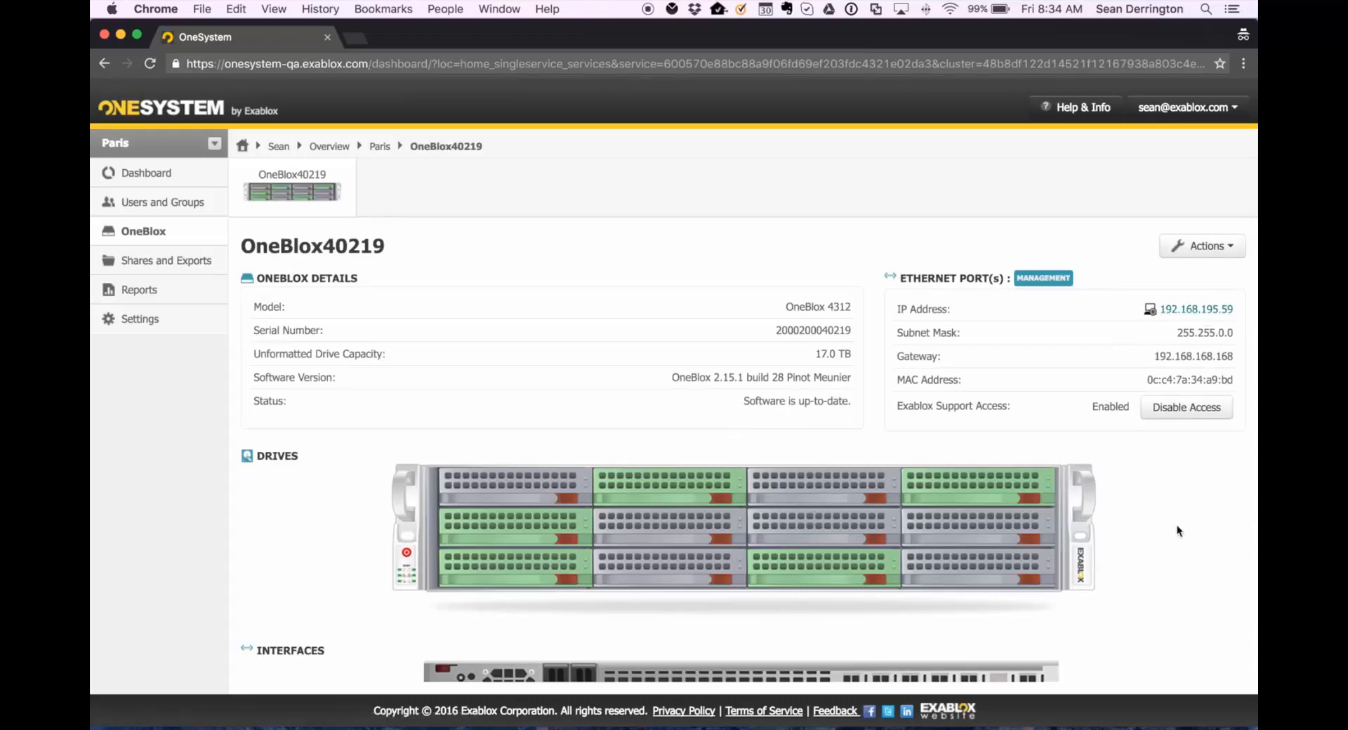
{"action": "scroll", "coordinate": [1177, 527], "scroll_direction": "down", "scroll_amount": 2}
{"action": "scroll", "coordinate": [1176, 525], "scroll_direction": "up", "scroll_amount": 1}
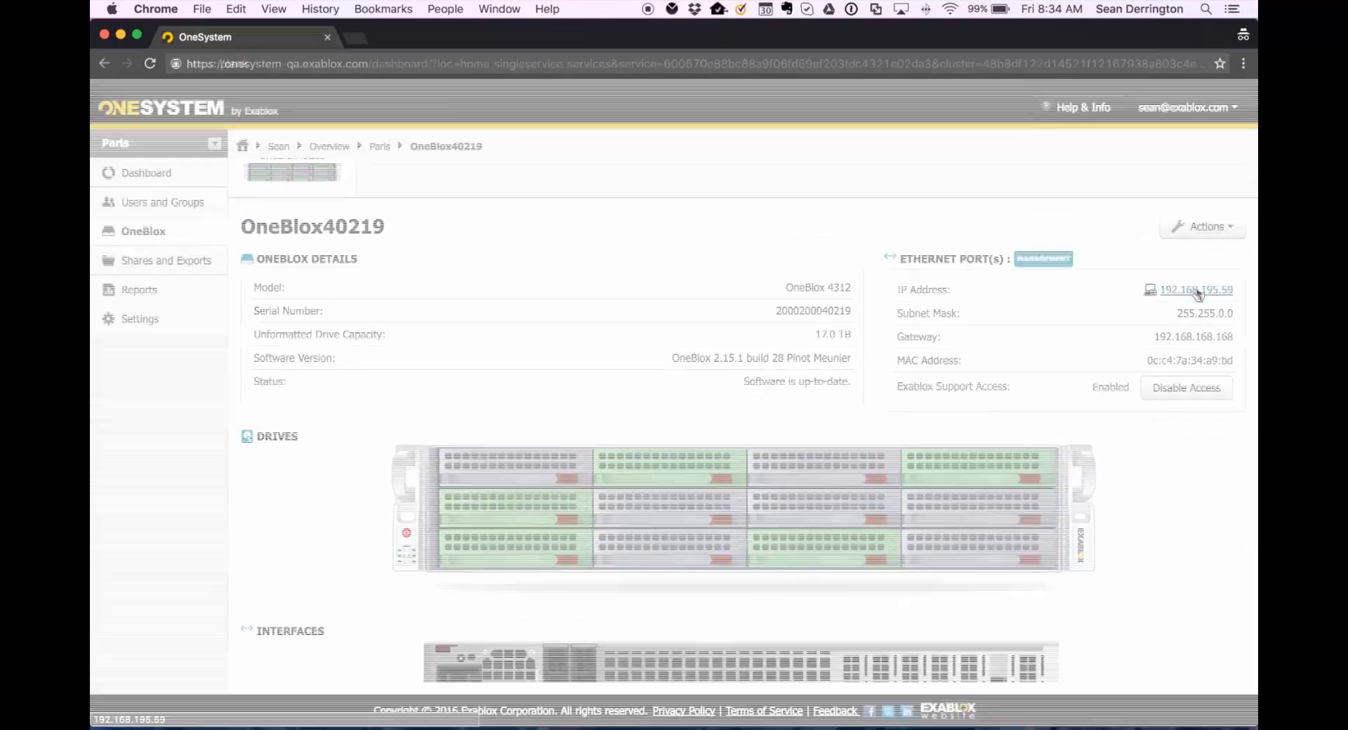
{"action": "left_click", "coordinate": [1196, 289]}
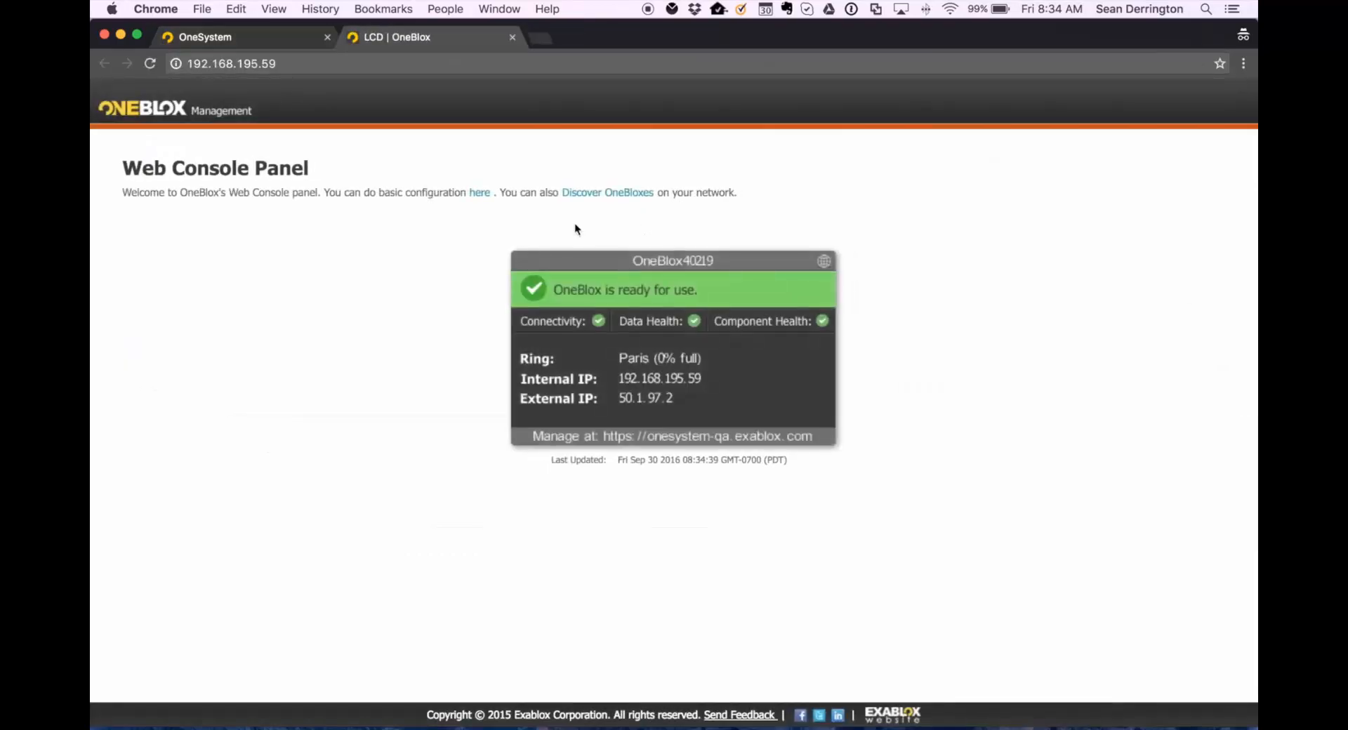
Open the basic configuration and log in with user name admin and the account password.
{"action": "left_click", "coordinate": [479, 196]}
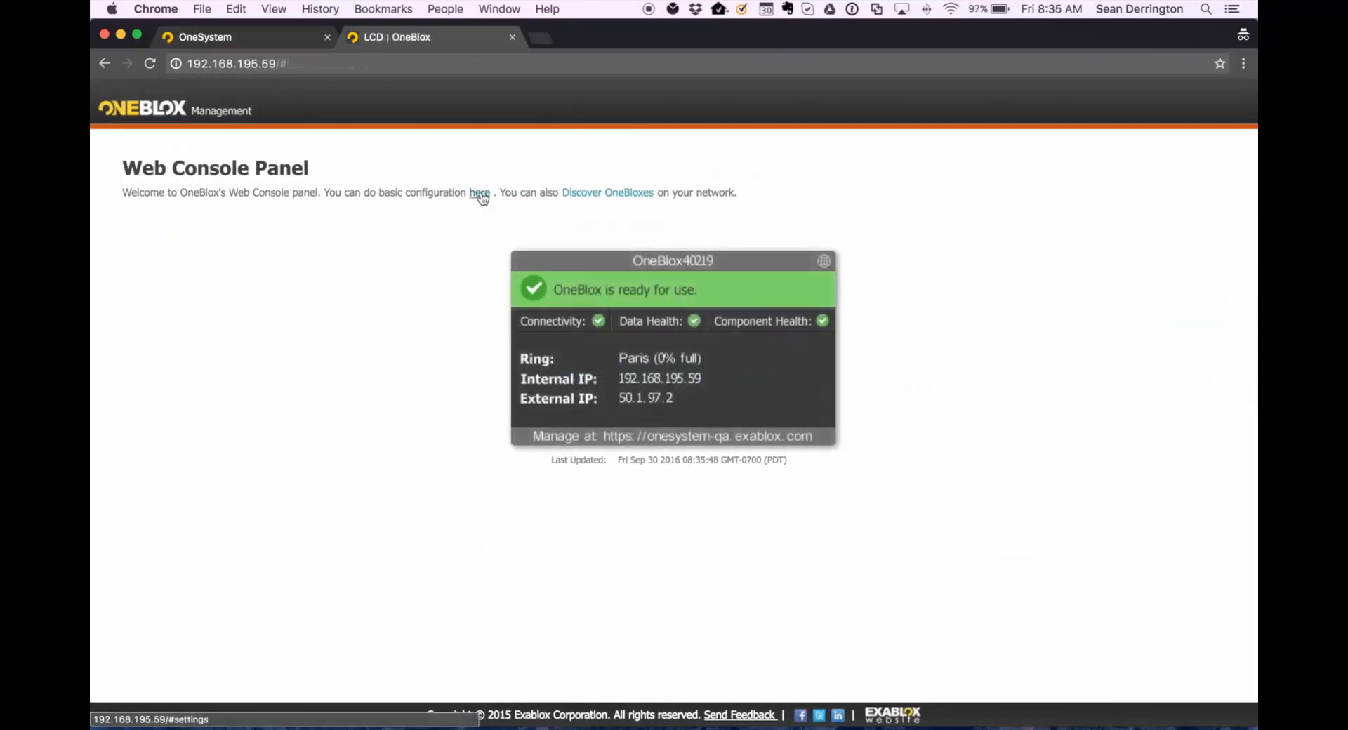
{"action": "left_click", "coordinate": [479, 193]}
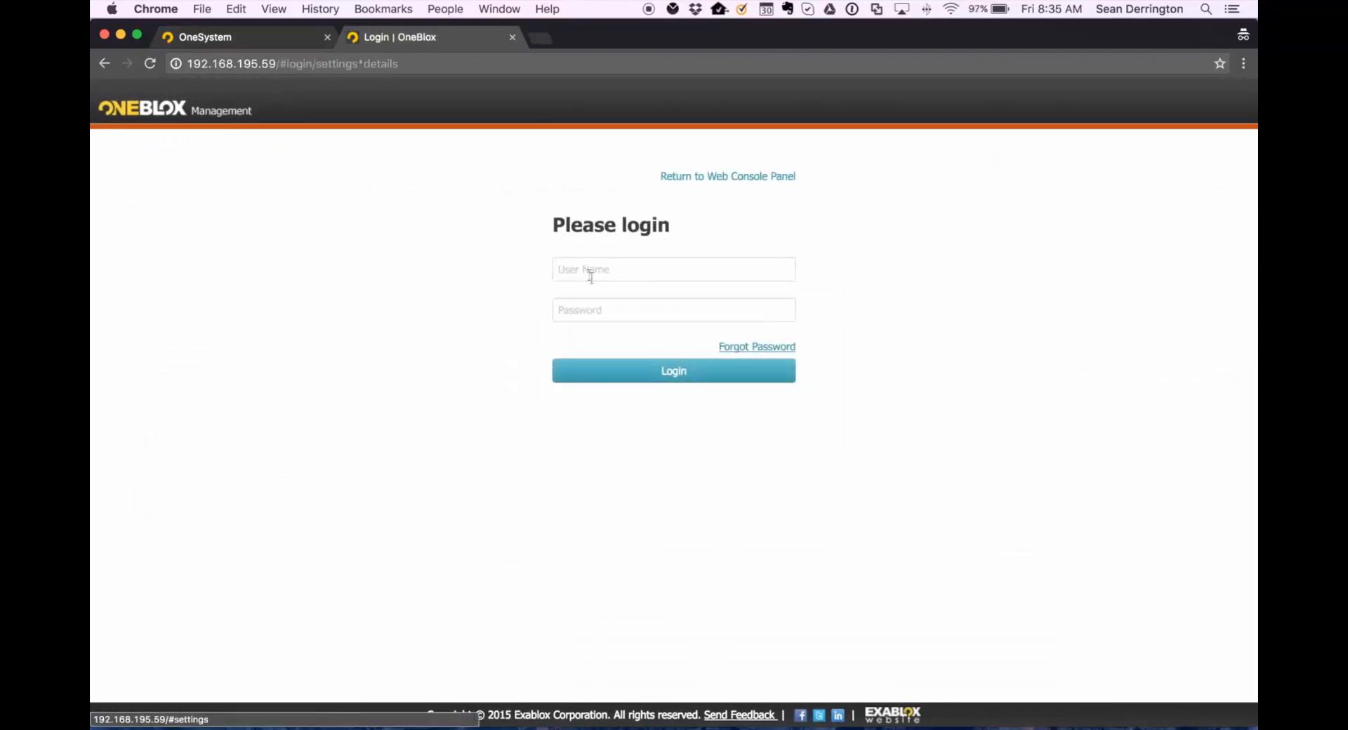
{"action": "left_click", "coordinate": [590, 277]}
{"action": "type", "text": "admin"}
{"action": "key", "text": "Tab"}
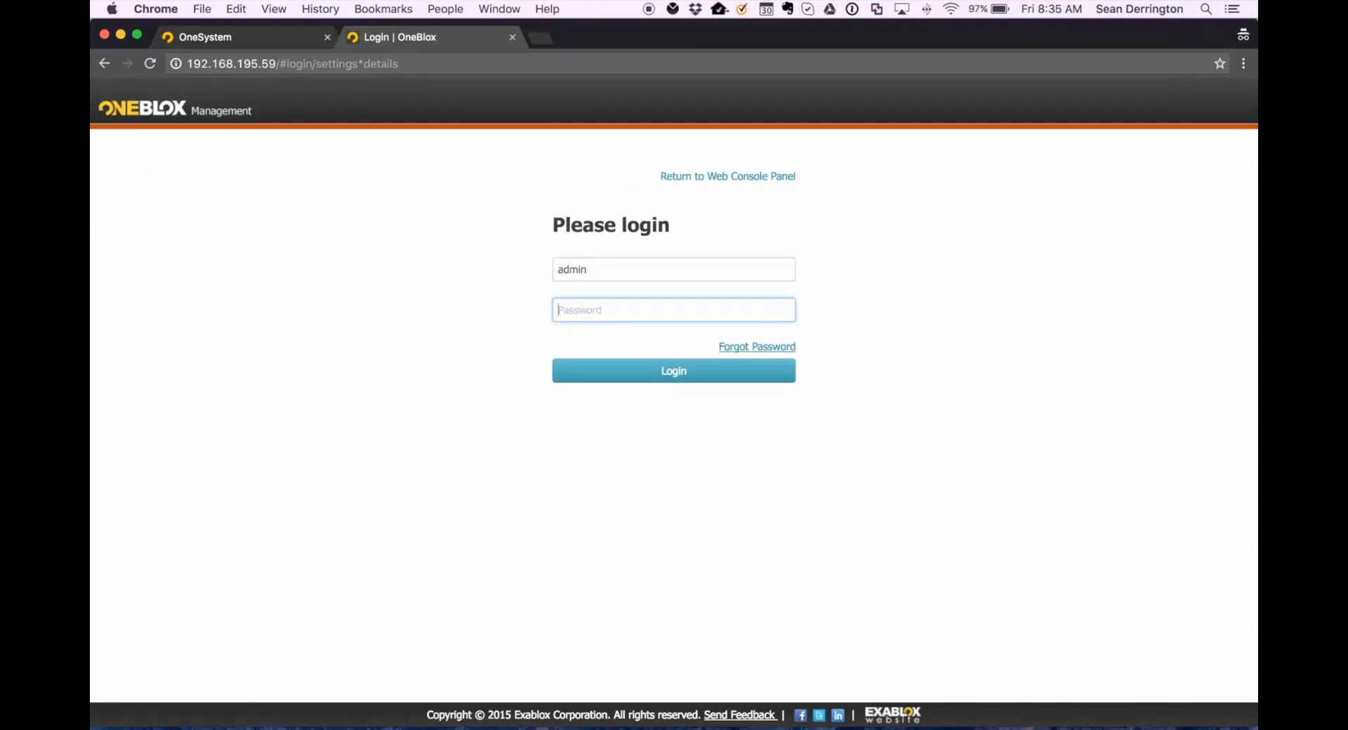
{"action": "type", "text": "admin"}
{"action": "key", "text": "Return"}
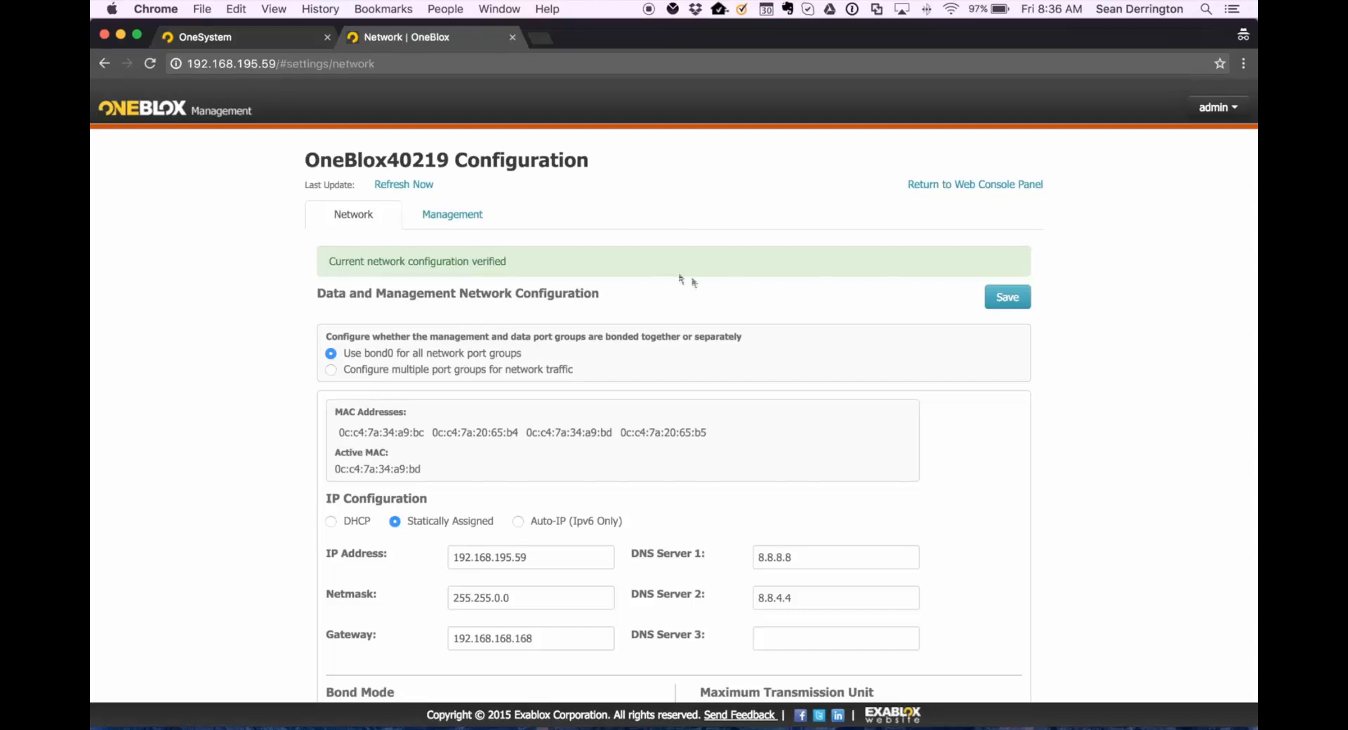
Set the bond mode to Link Aggregation Control Protocol (LACP), keeping the Standard Frame Size (MTU 1500).
{"action": "scroll", "coordinate": [853, 452], "scroll_direction": "down", "scroll_amount": 3}
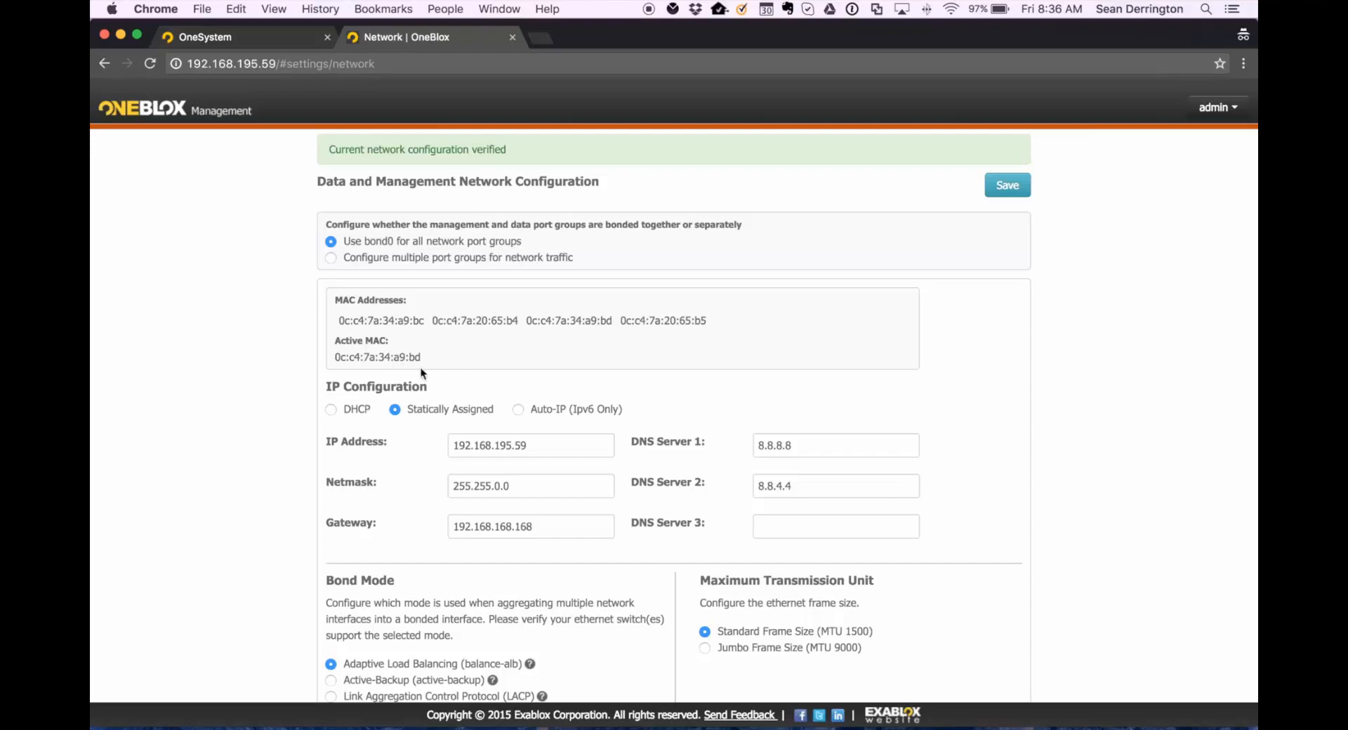
{"action": "scroll", "coordinate": [420, 368], "scroll_direction": "down", "scroll_amount": 5}
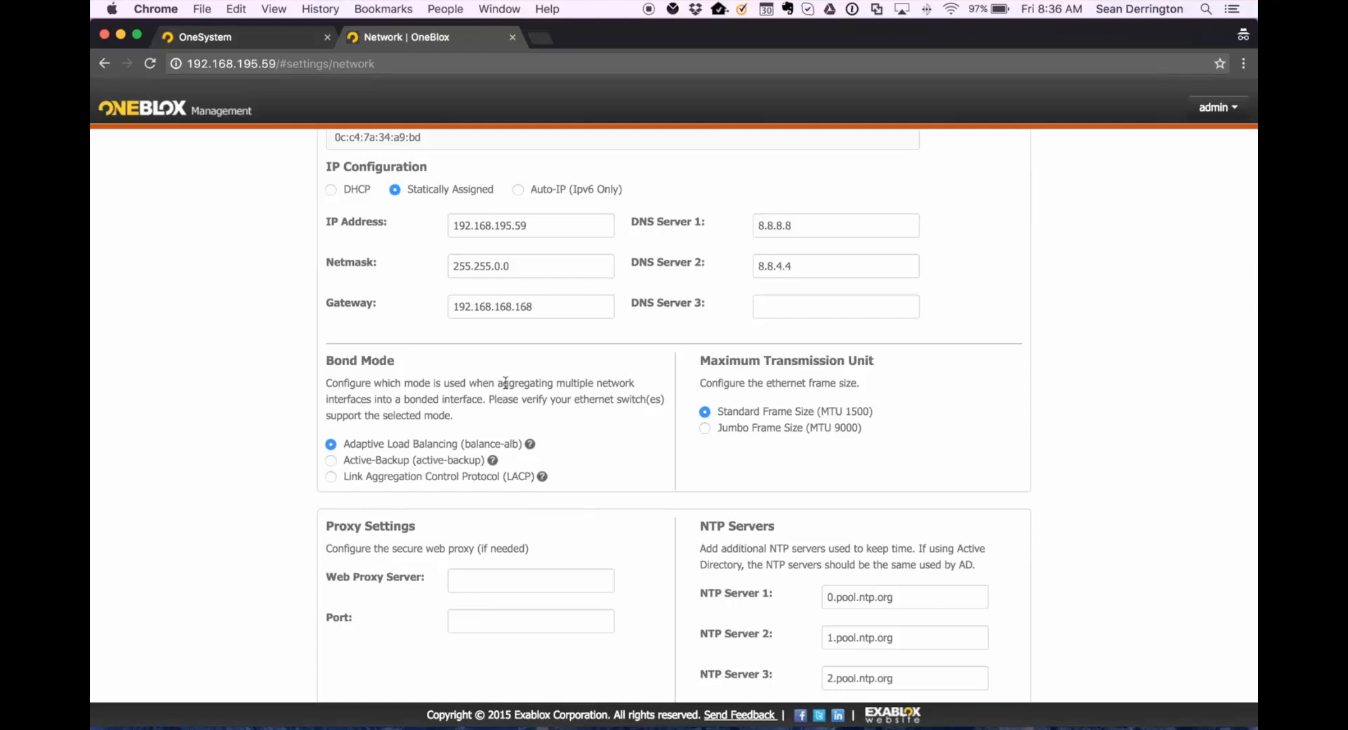
{"action": "left_click", "coordinate": [336, 478]}
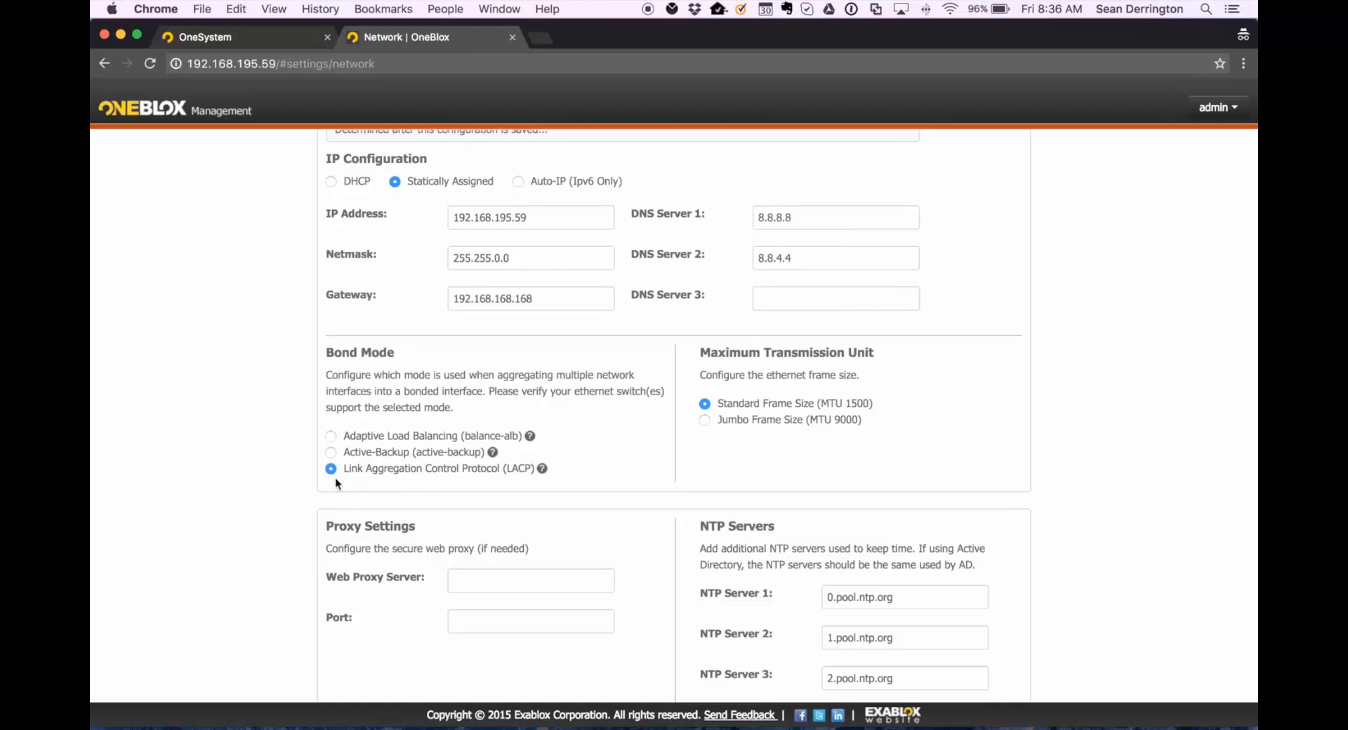
{"action": "left_click", "coordinate": [704, 420]}
{"action": "left_click", "coordinate": [705, 405]}
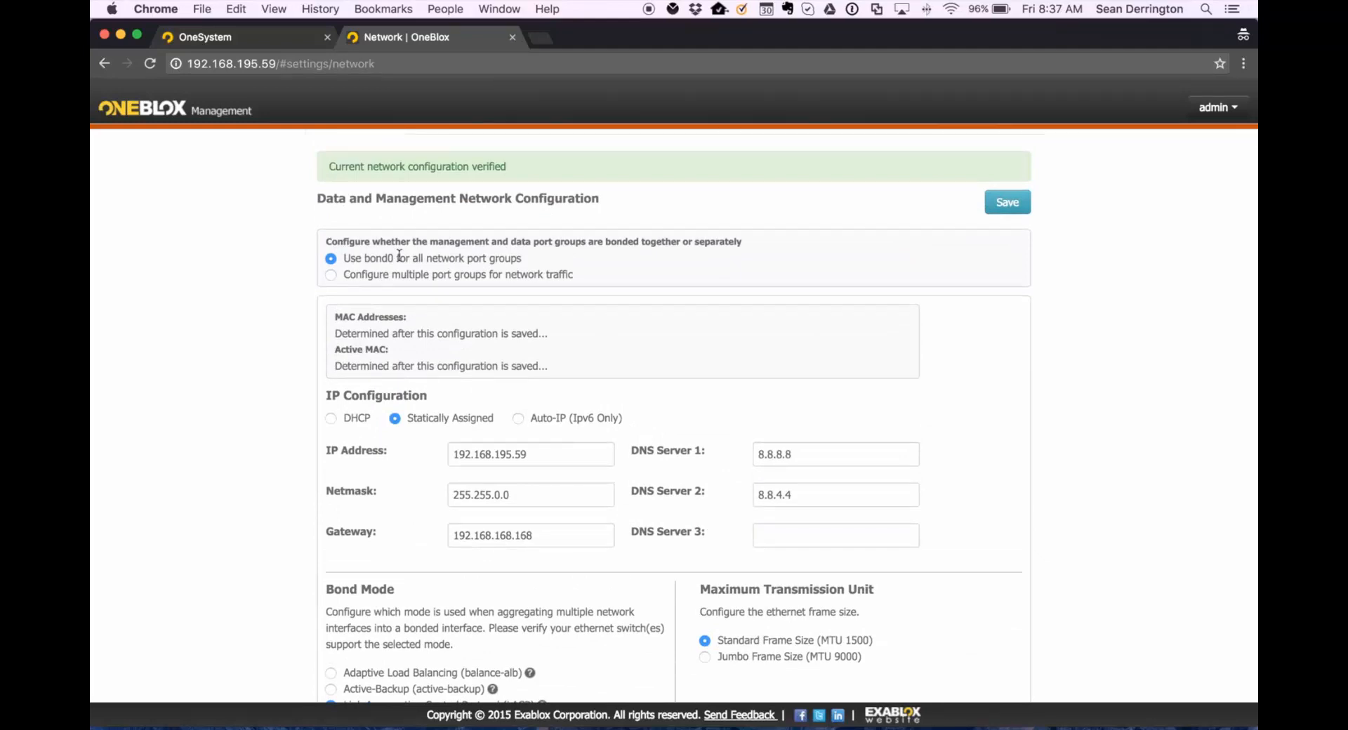
Switch to configuring multiple port groups, then check the 10GbE interface MAC addresses on the OneSystem node page.
{"action": "left_click", "coordinate": [331, 275]}
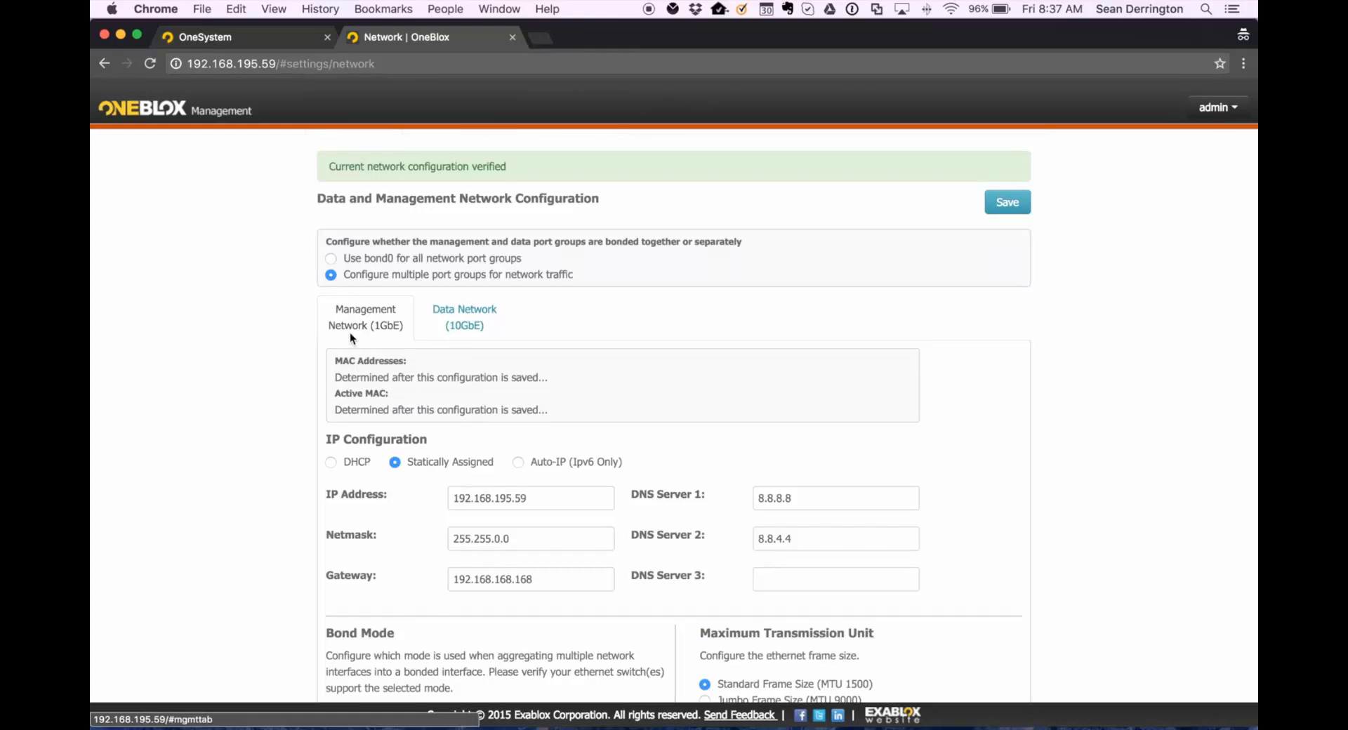
{"action": "key", "text": "super+1"}
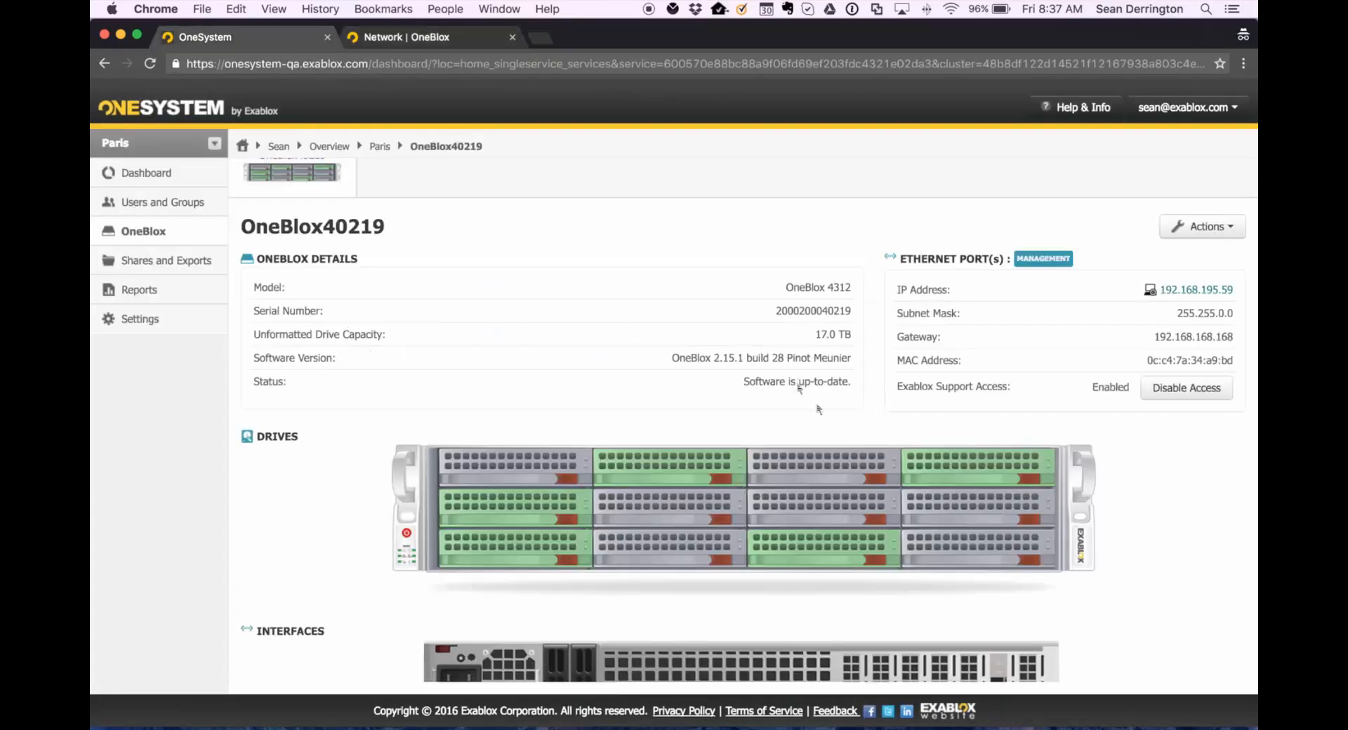
{"action": "scroll", "coordinate": [815, 403], "scroll_direction": "down", "scroll_amount": 3}
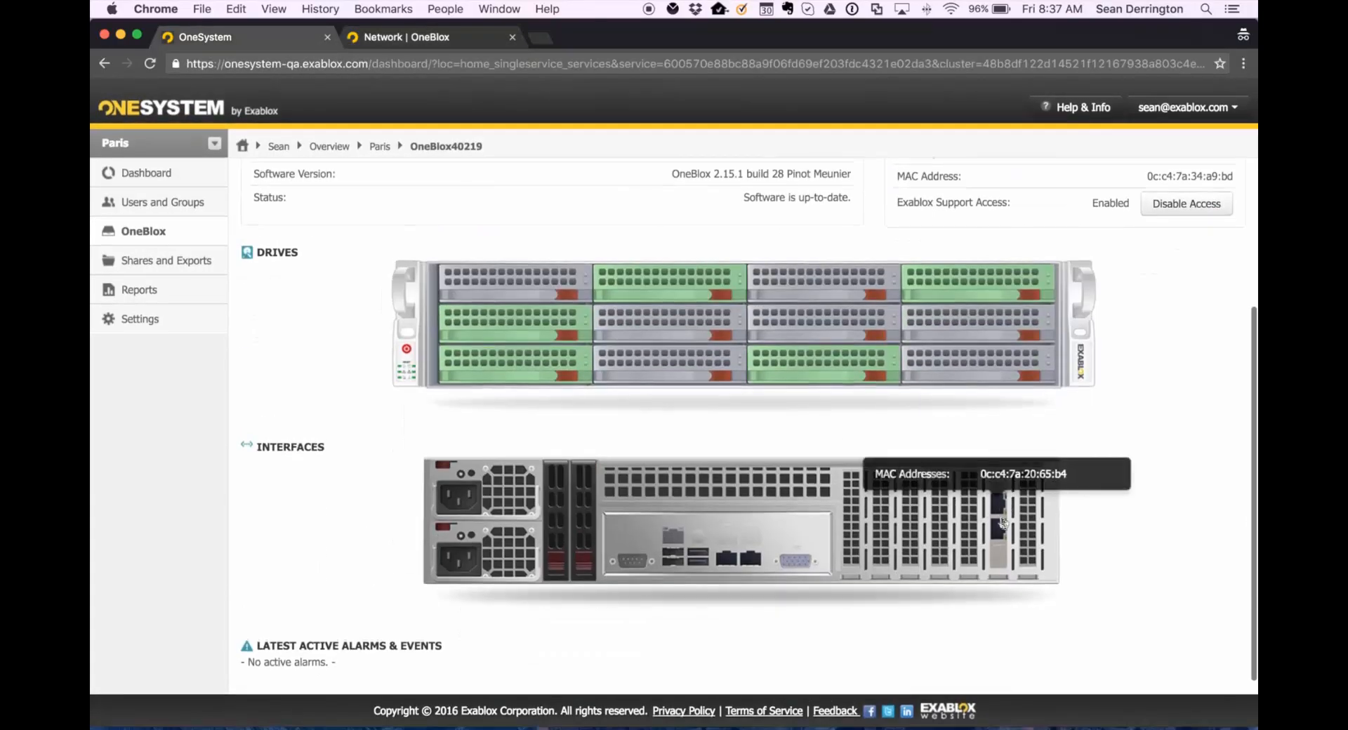
{"action": "mouse_move", "coordinate": [1002, 530]}
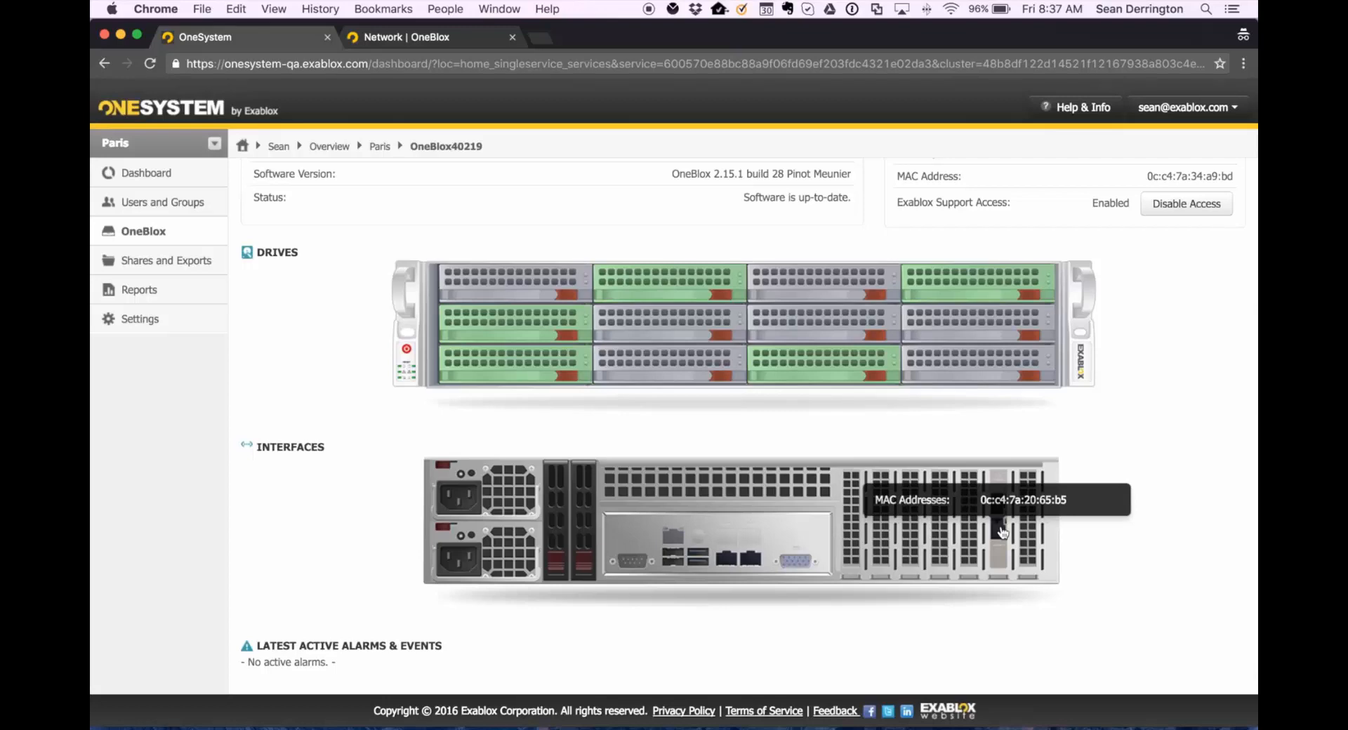
{"action": "key", "text": "super+2"}
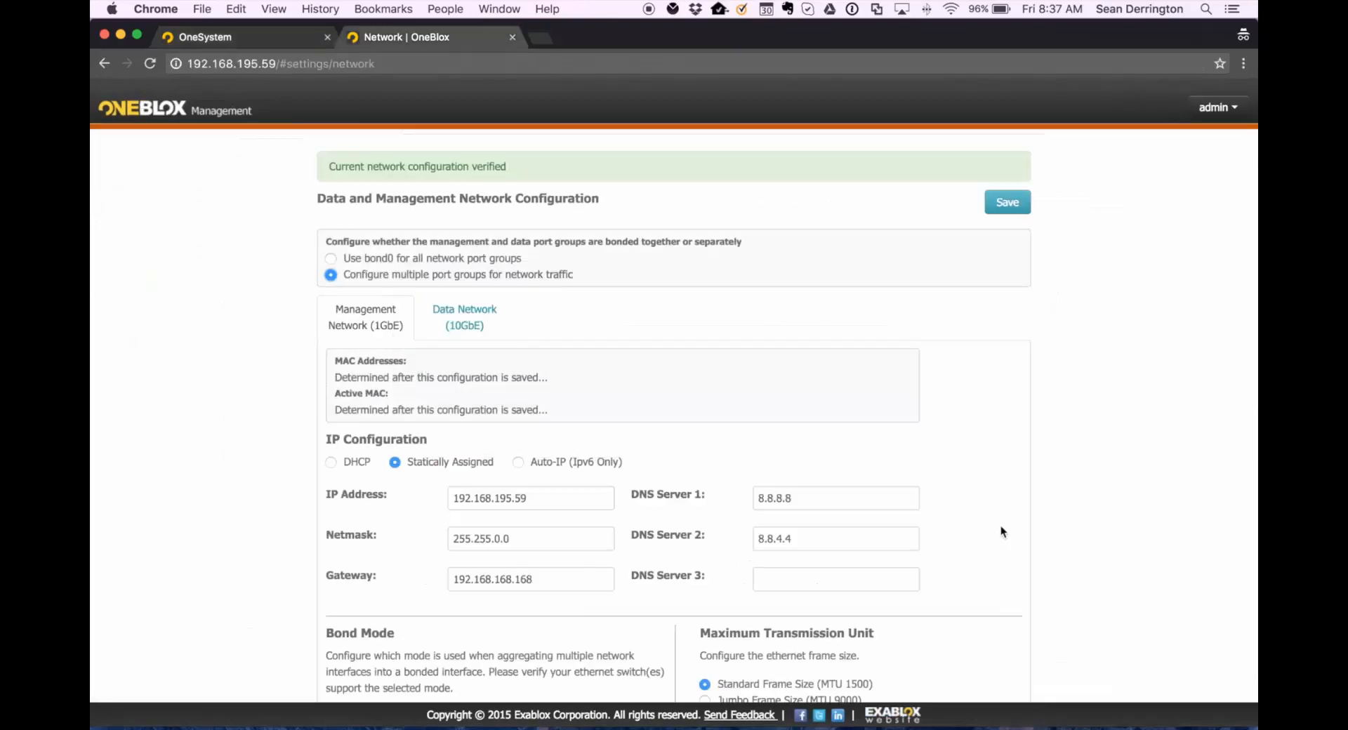
{"action": "left_click", "coordinate": [551, 500]}
{"action": "scroll", "coordinate": [551, 500], "scroll_direction": "down", "scroll_amount": 2}
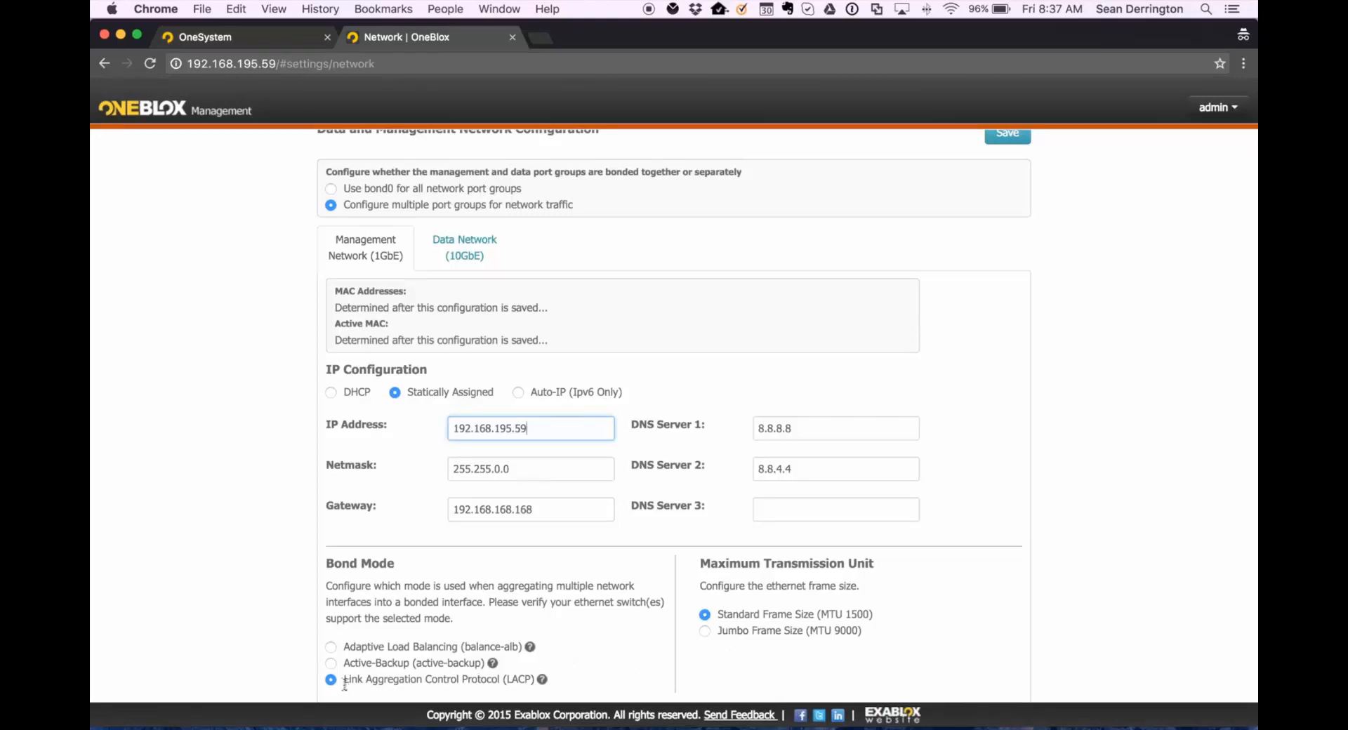
{"action": "left_click", "coordinate": [704, 631]}
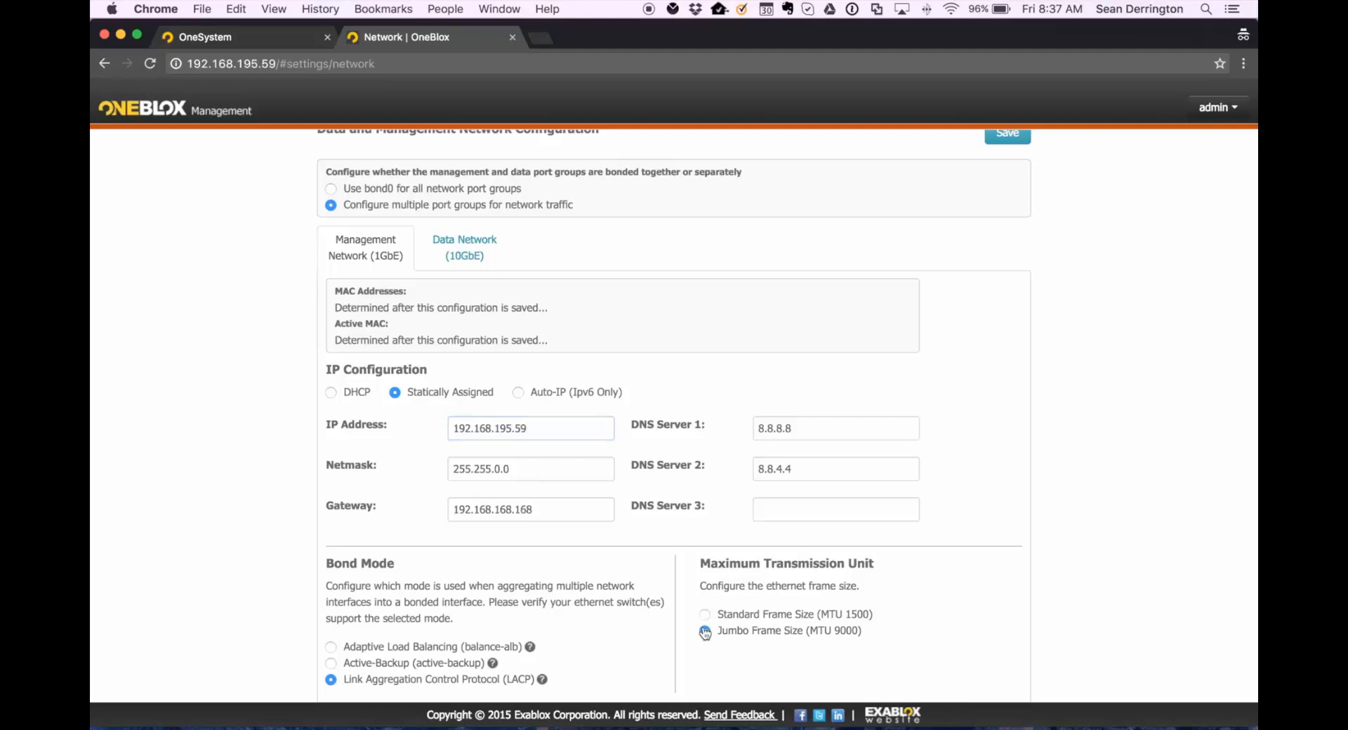
{"action": "left_click", "coordinate": [705, 615]}
Open the Data Network (10GbE) port group and set its IP address to 10.20.80.13.
{"action": "left_click", "coordinate": [452, 260]}
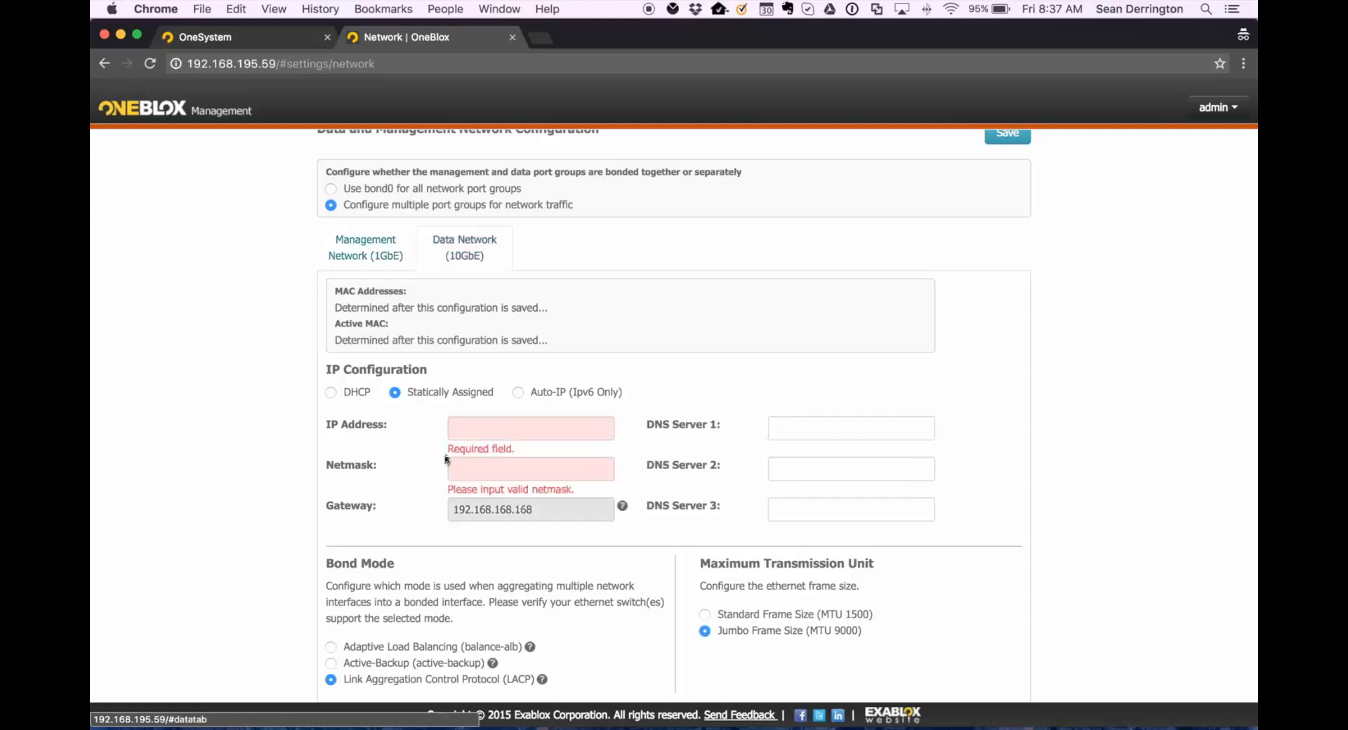
{"action": "left_click", "coordinate": [489, 434]}
{"action": "type", "text": "10"}
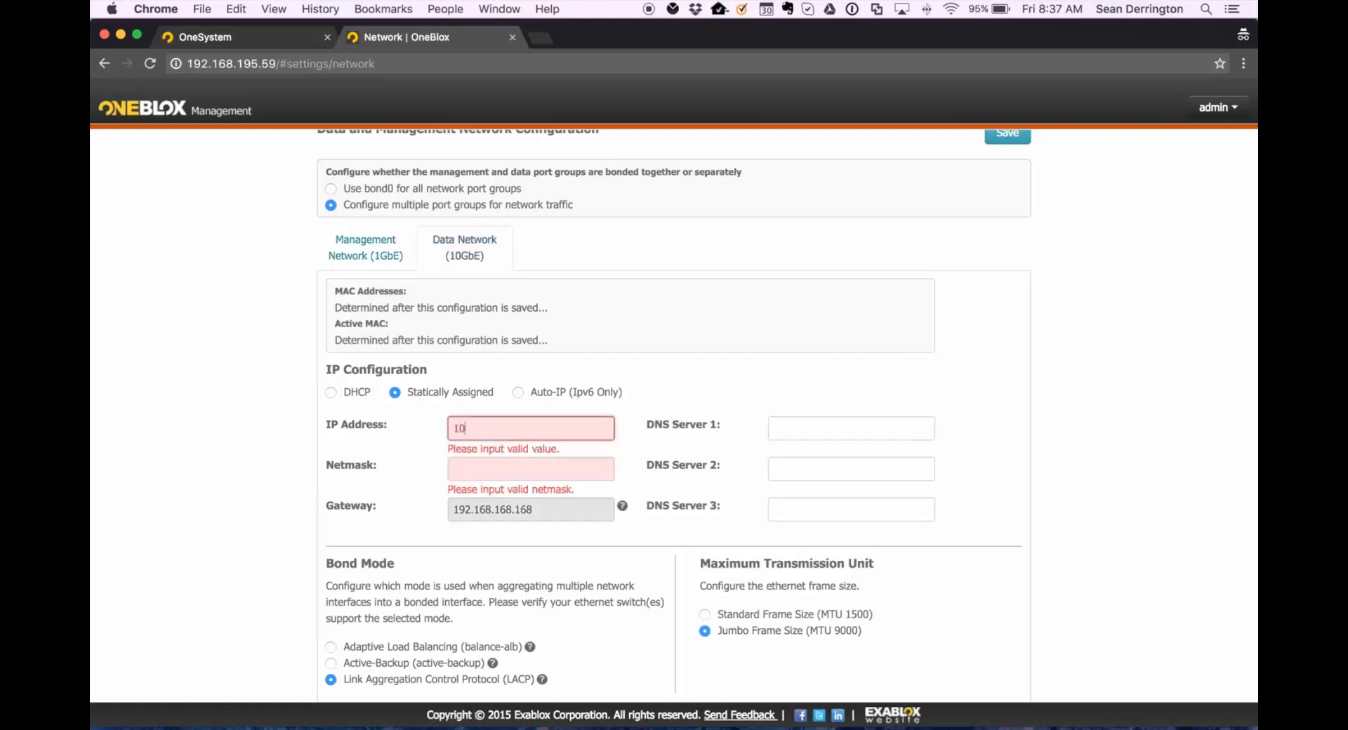
{"action": "type", "text": ".20.80.13"}
Set the data network netmask to 255.255.0.0.
{"action": "key", "text": "Tab"}
{"action": "type", "text": "10"}
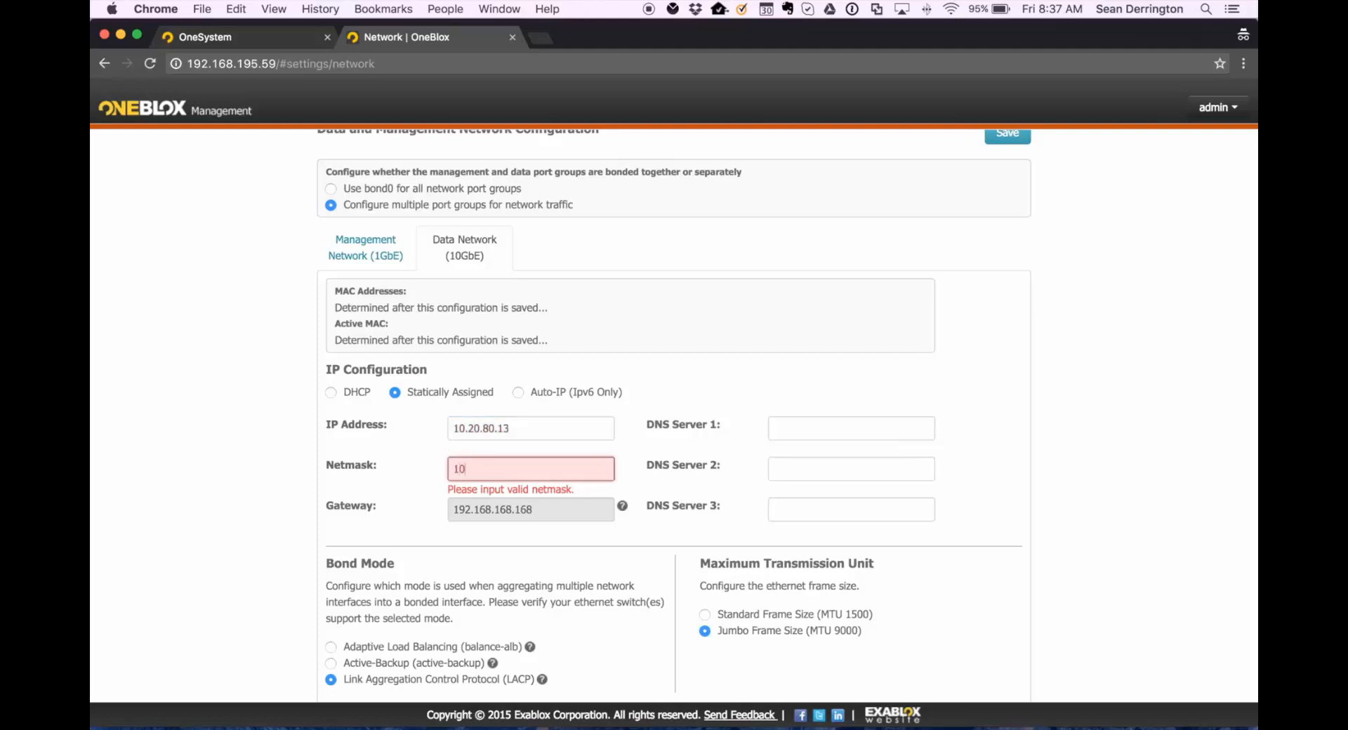
{"action": "key", "text": "BackSpace"}
{"action": "key", "text": "BackSpace"}
{"action": "type", "text": "255.255.0.0"}
{"action": "key", "text": "Tab"}
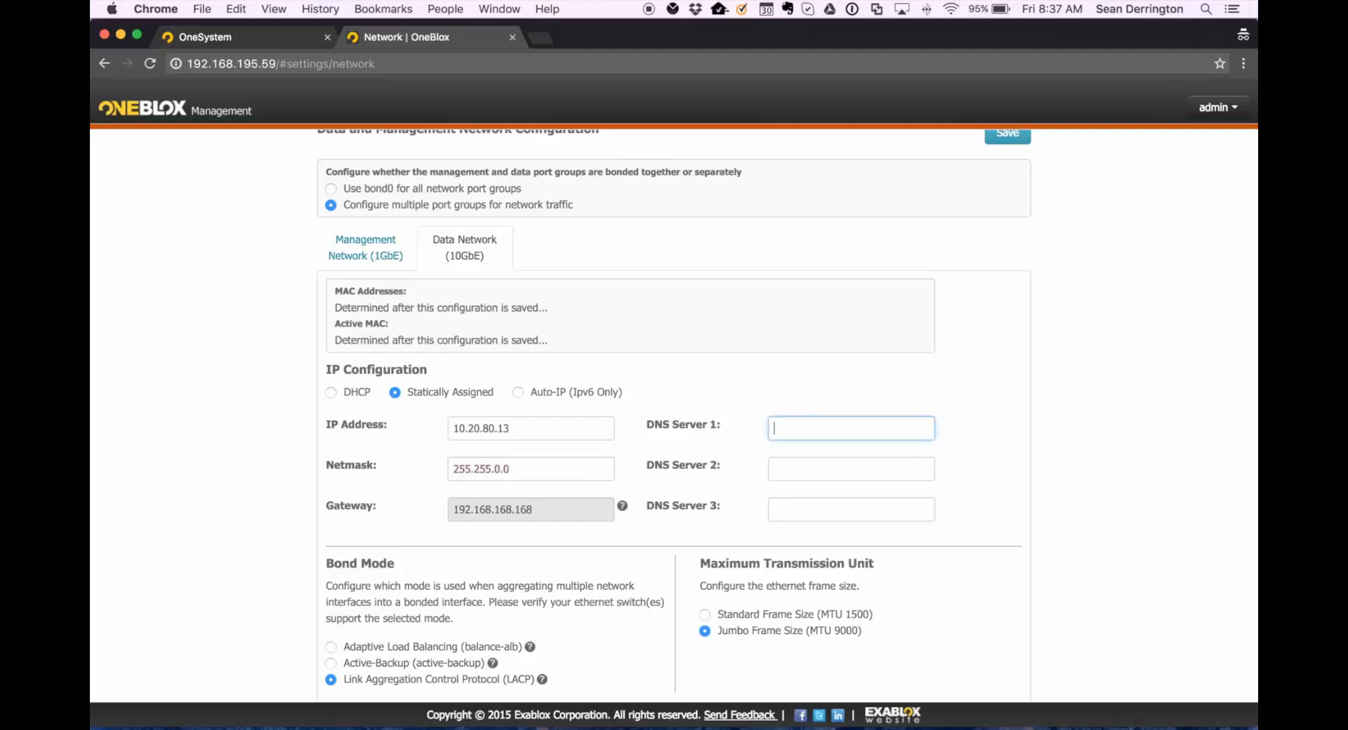
Keep Jumbo Frame Size (MTU 9000) for the data network and save the network configuration.
{"action": "left_click", "coordinate": [525, 503]}
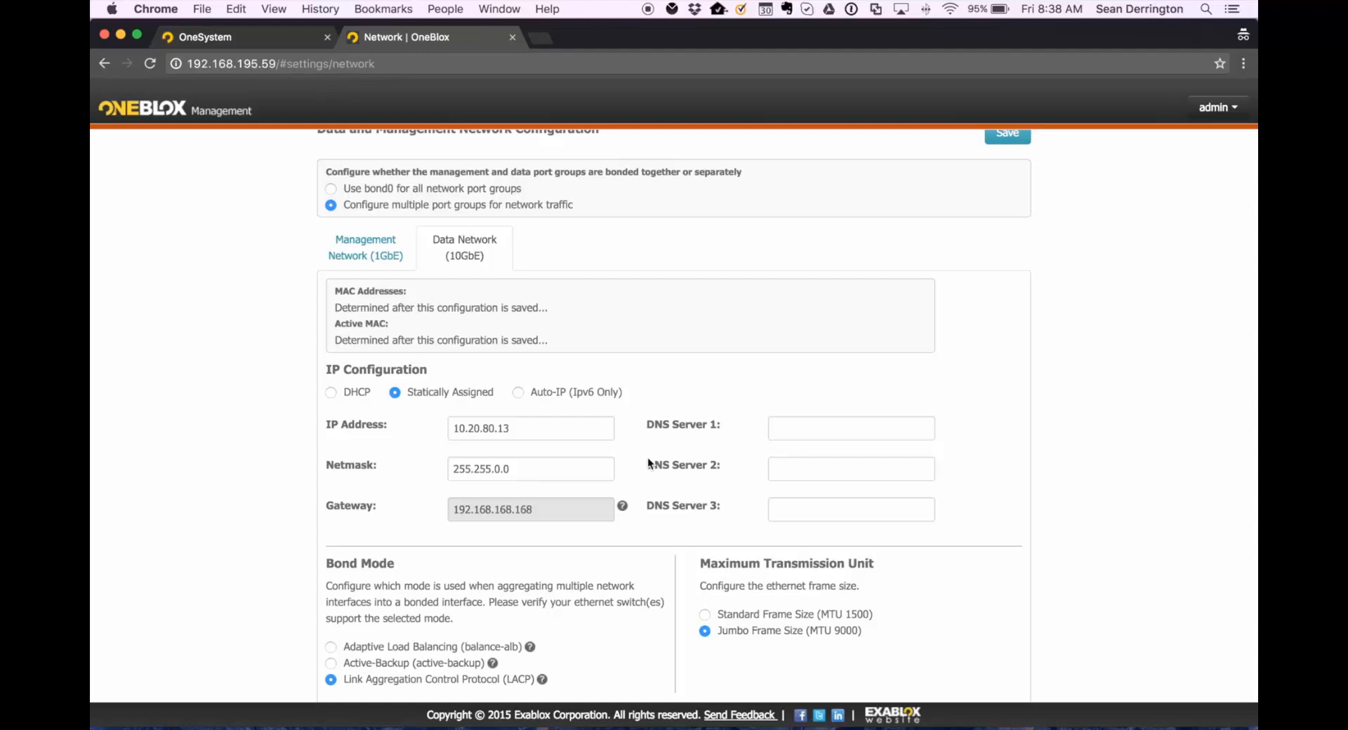
{"action": "left_click", "coordinate": [786, 433]}
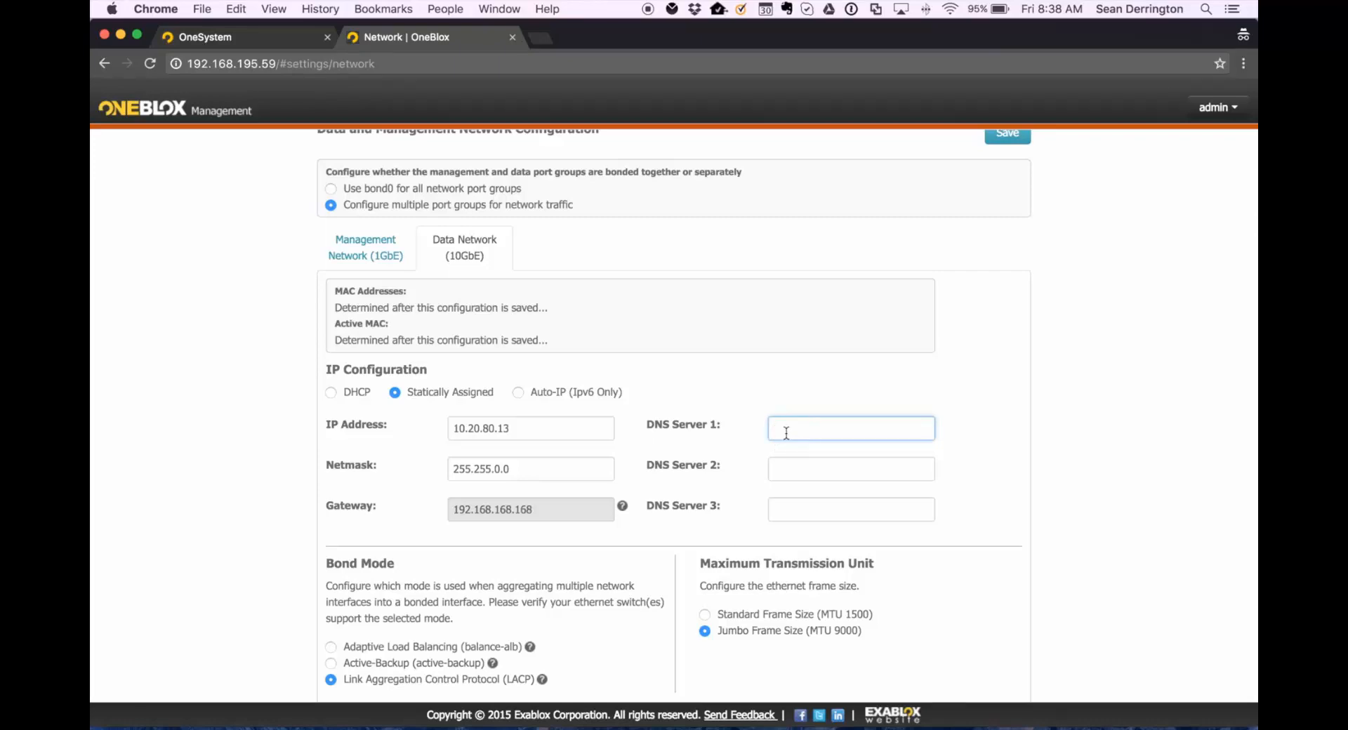
{"action": "scroll", "coordinate": [786, 432], "scroll_direction": "down", "scroll_amount": 2}
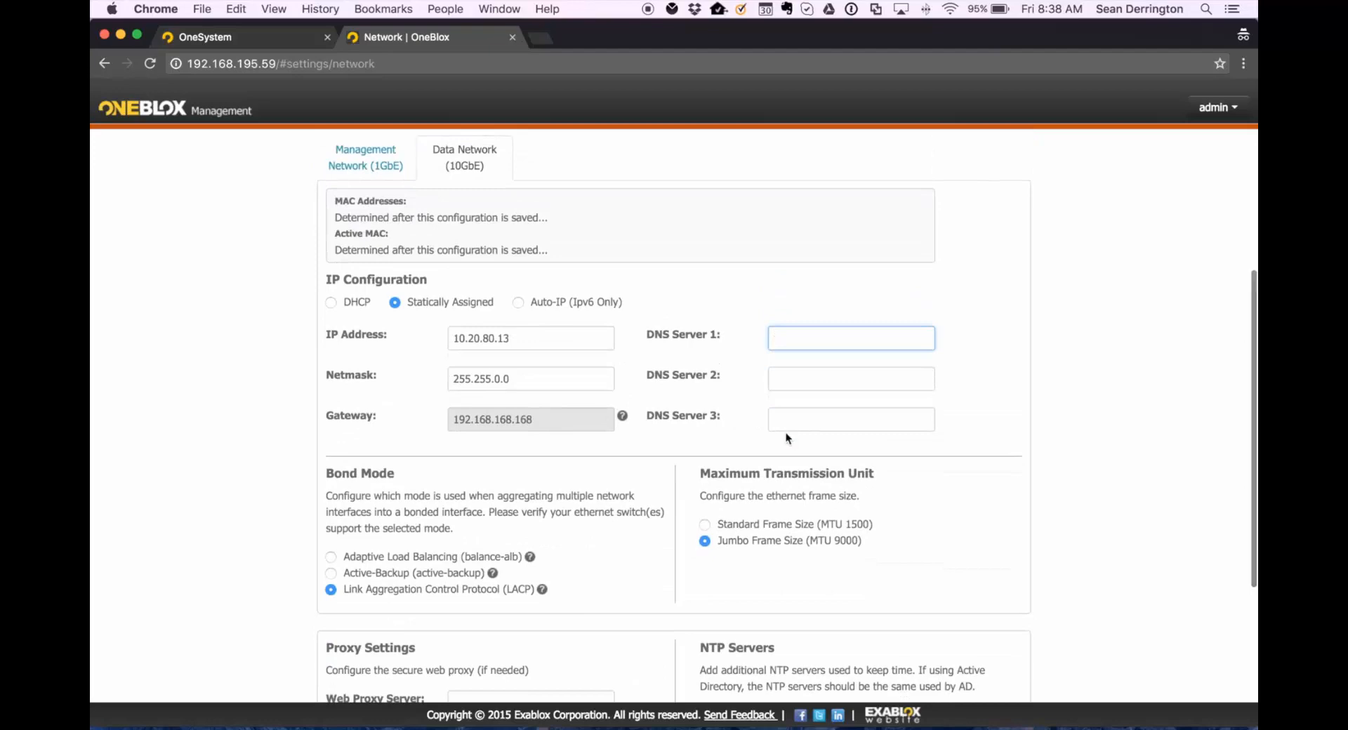
{"action": "left_click", "coordinate": [706, 541]}
{"action": "scroll", "coordinate": [801, 561], "scroll_direction": "down", "scroll_amount": 5}
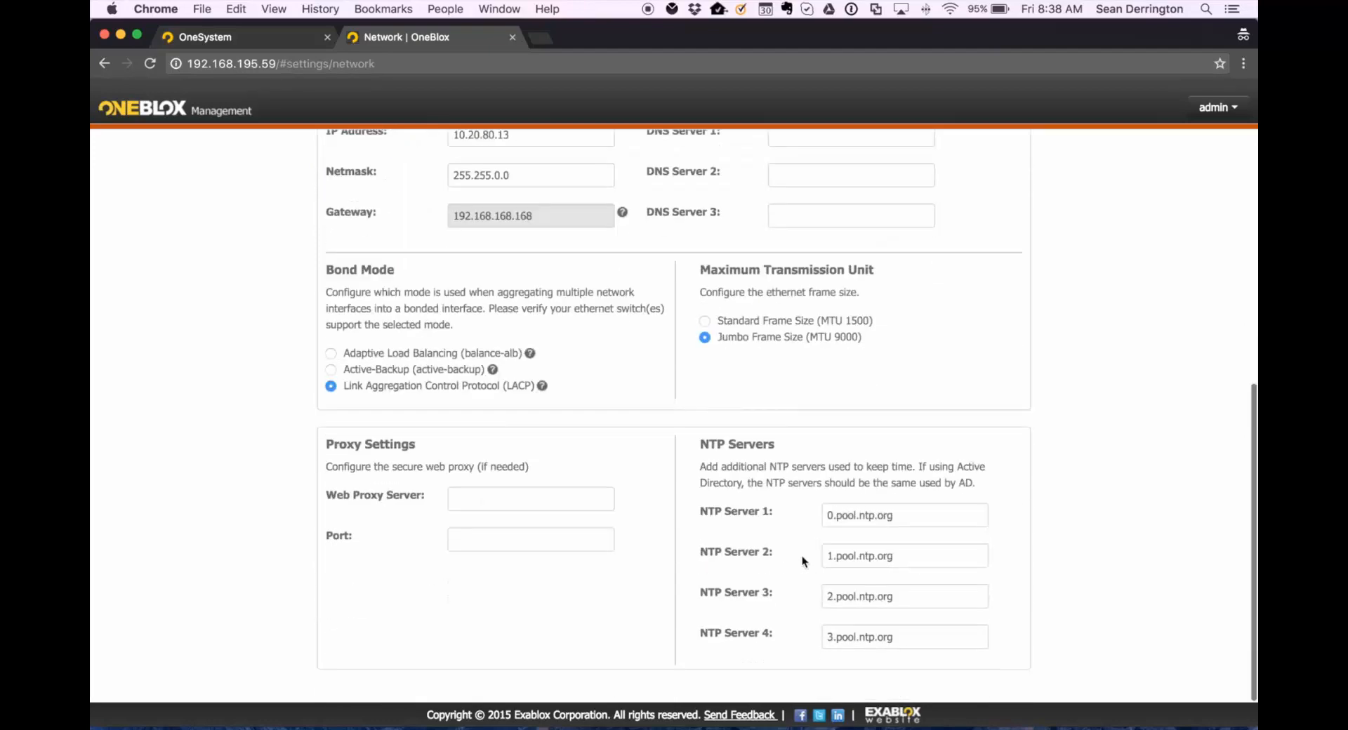
{"action": "left_click", "coordinate": [855, 516]}
{"action": "scroll", "coordinate": [855, 515], "scroll_direction": "up", "scroll_amount": 10}
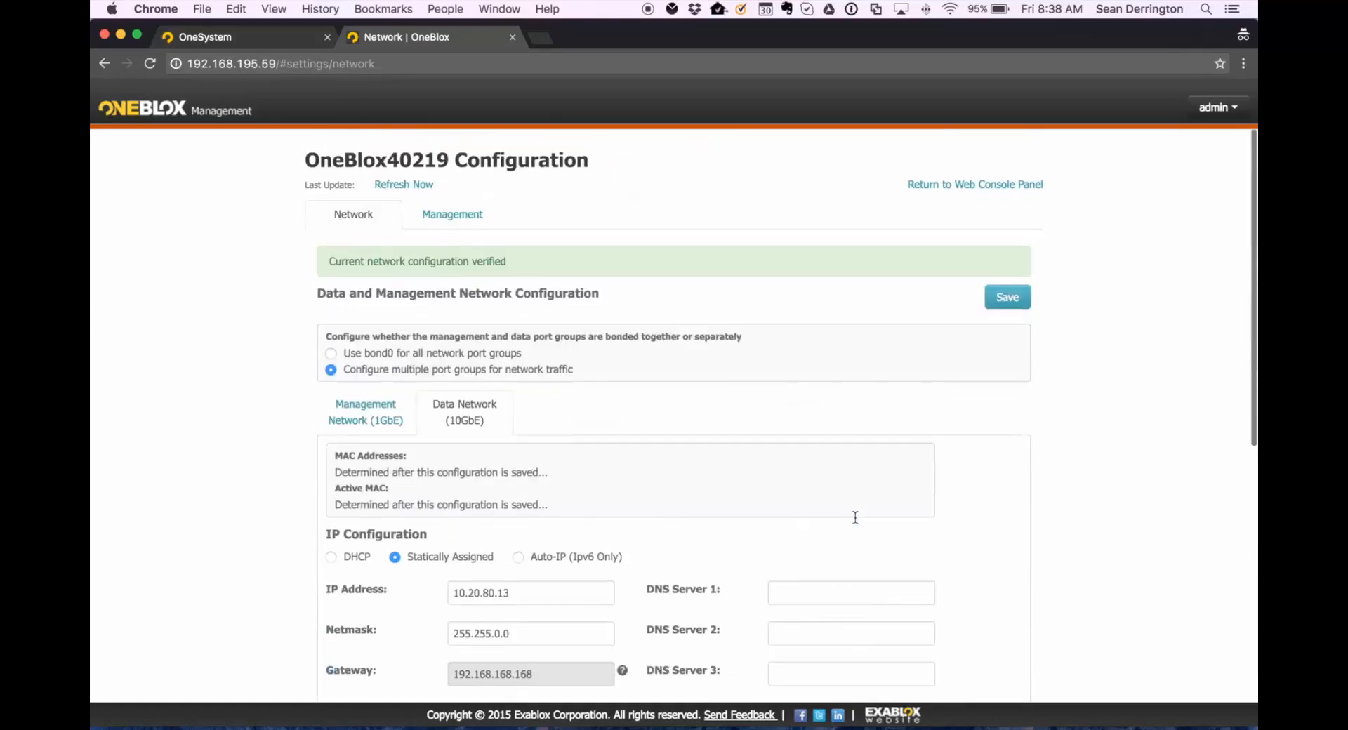
{"action": "left_click", "coordinate": [991, 303]}
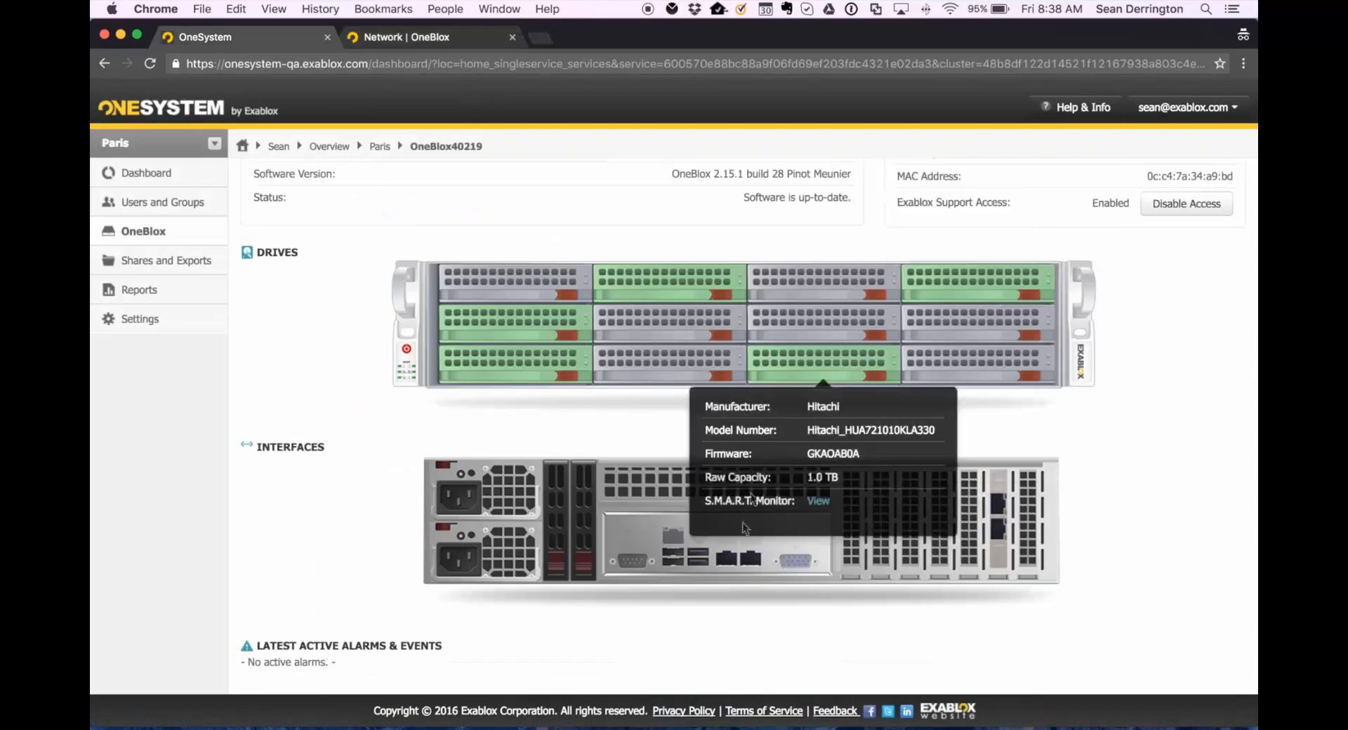
Inspect the node's drives and interfaces on the OneSystem node page.
{"action": "mouse_move", "coordinate": [725, 566]}
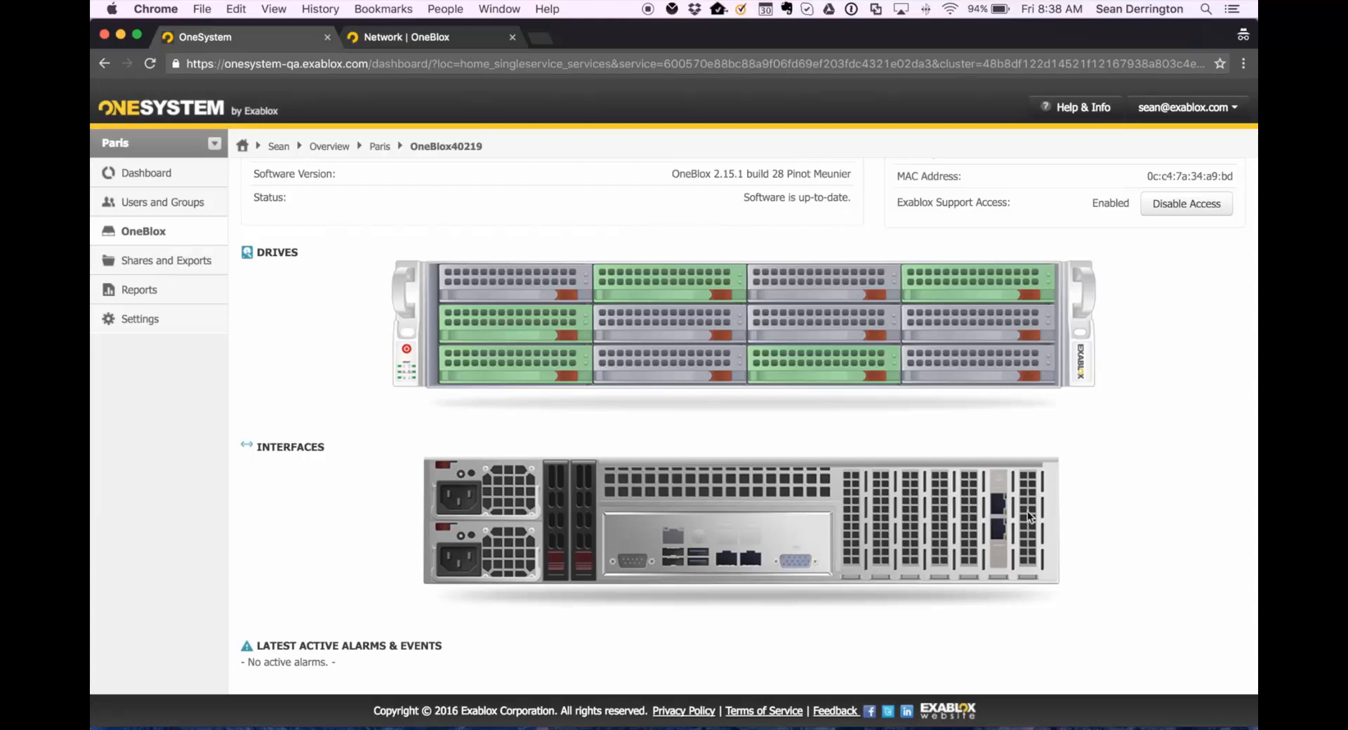
{"action": "left_click", "coordinate": [996, 528]}
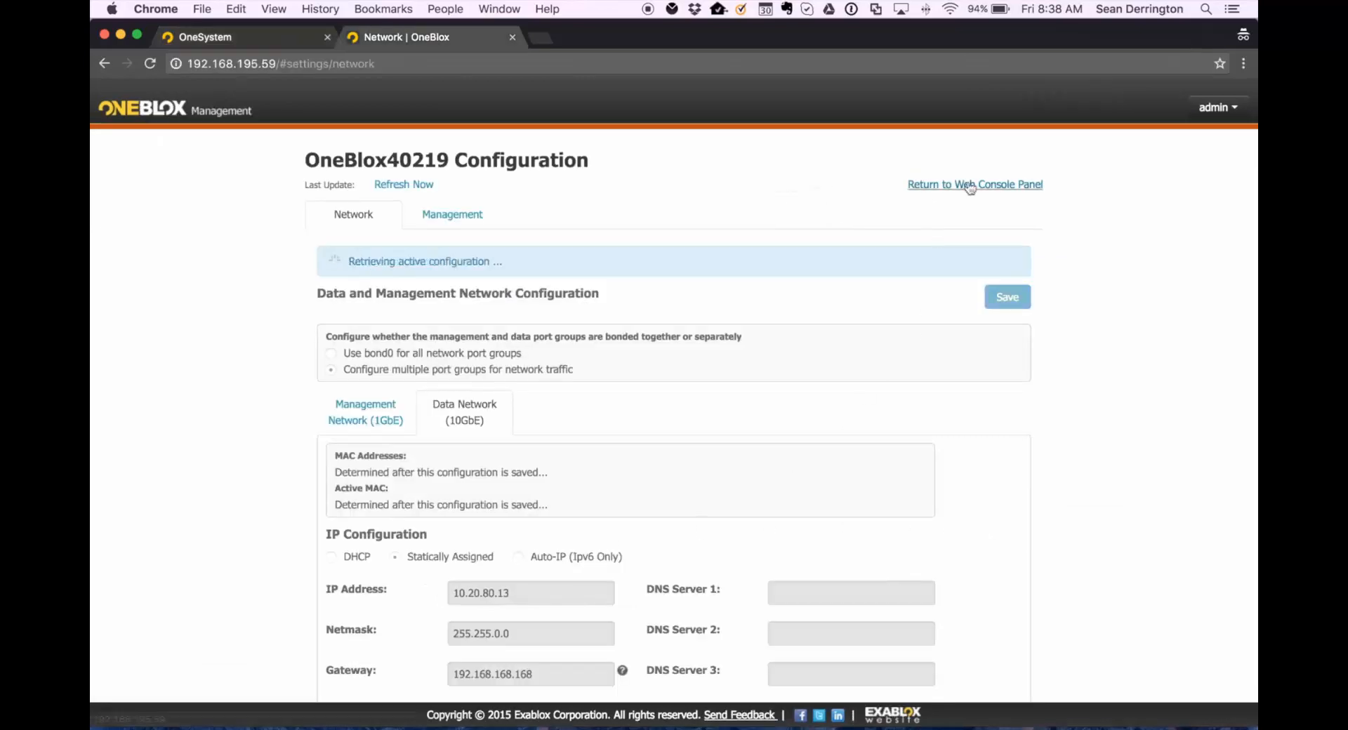
{"action": "left_click", "coordinate": [213, 40]}
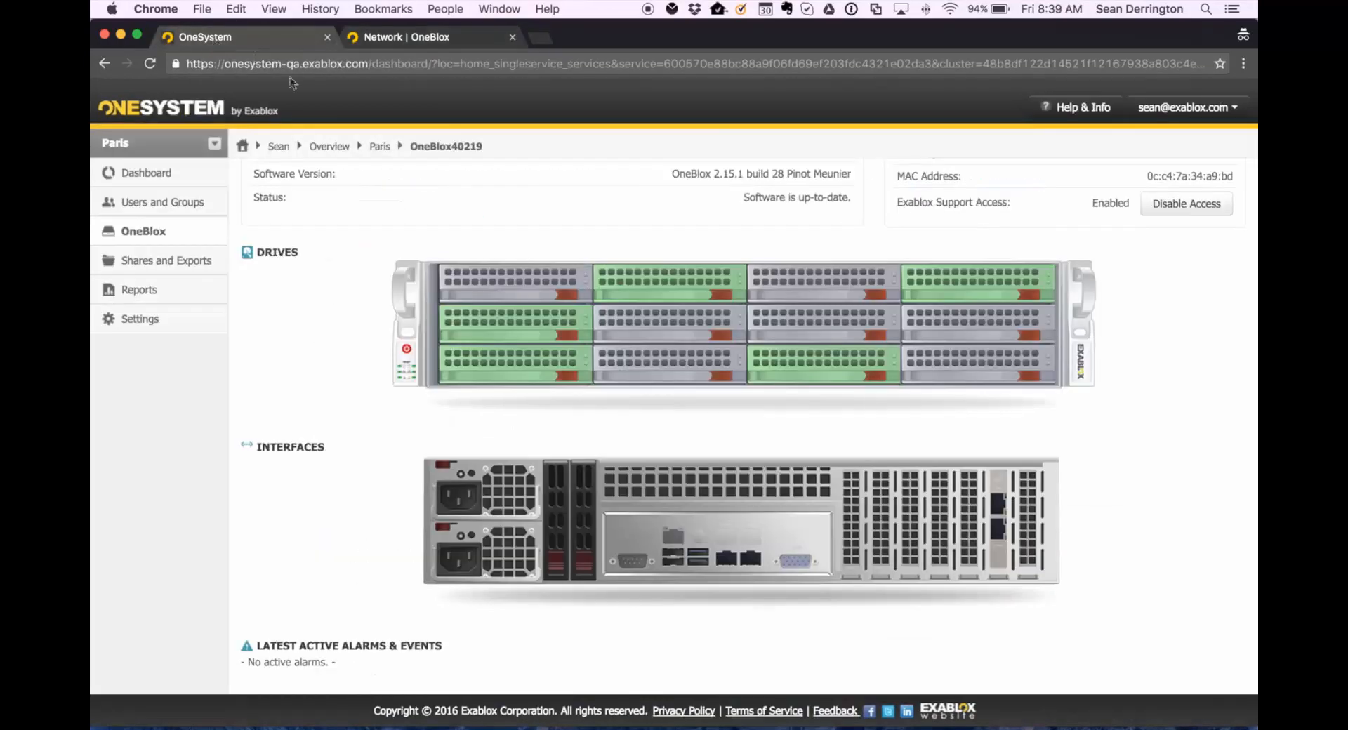
{"action": "scroll", "coordinate": [563, 379], "scroll_direction": "up", "scroll_amount": 3}
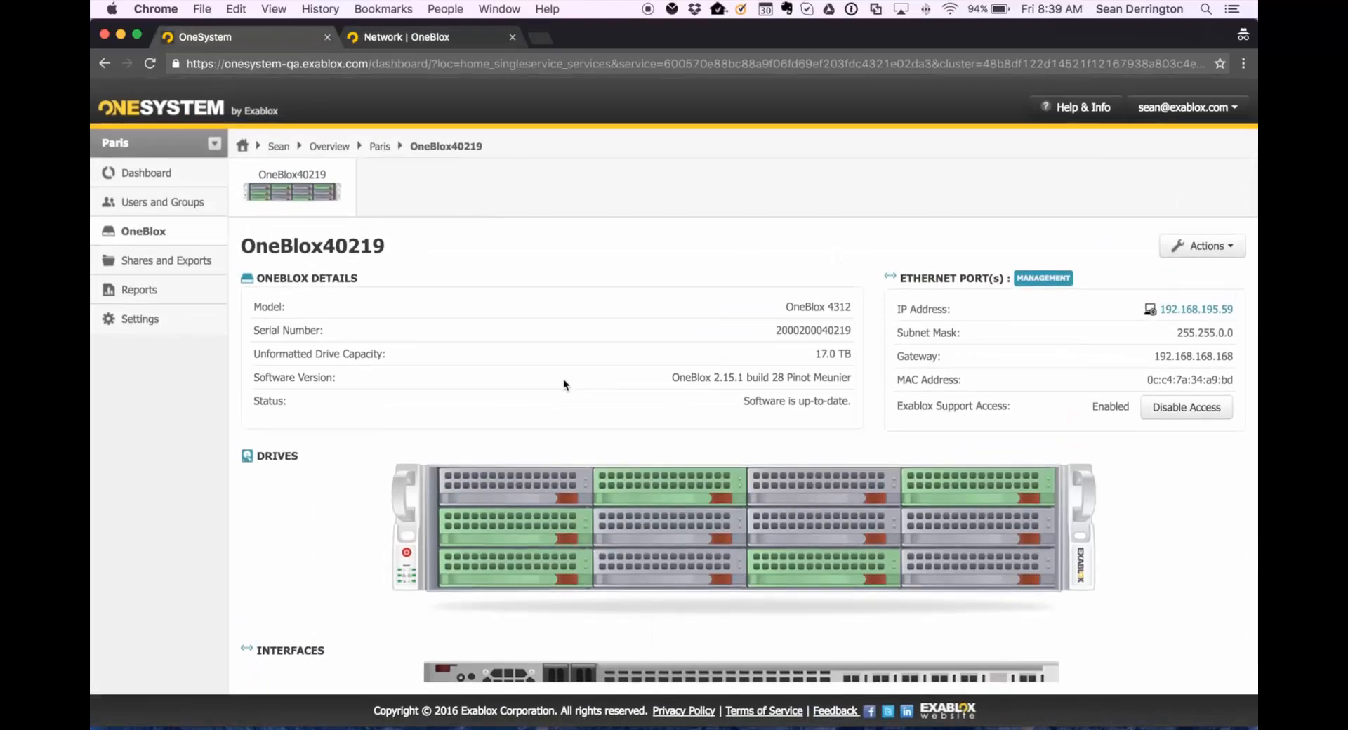